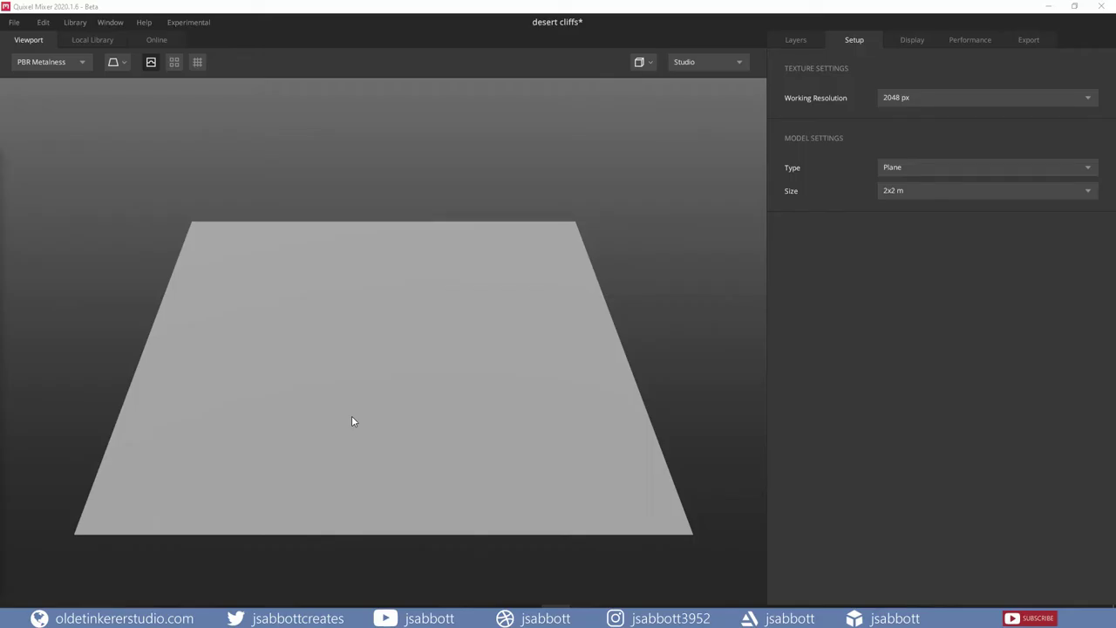
# Add a solid layer with albedo colour 9B5230 and set its blend mode to Opacity Masked.
pyautogui.click(797, 40)
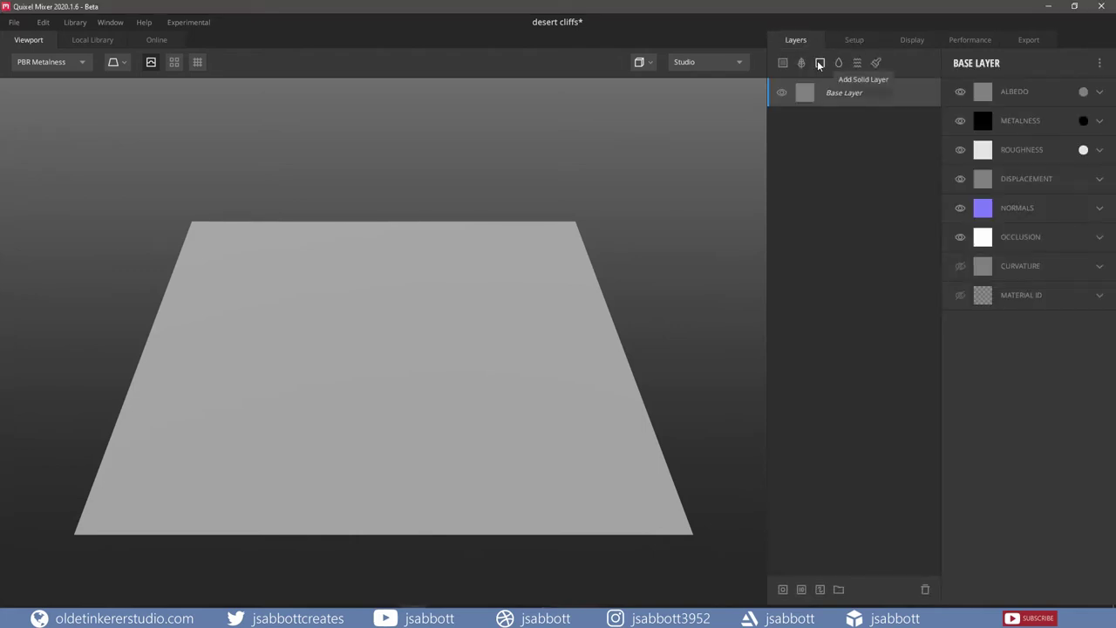
pyautogui.click(820, 62)
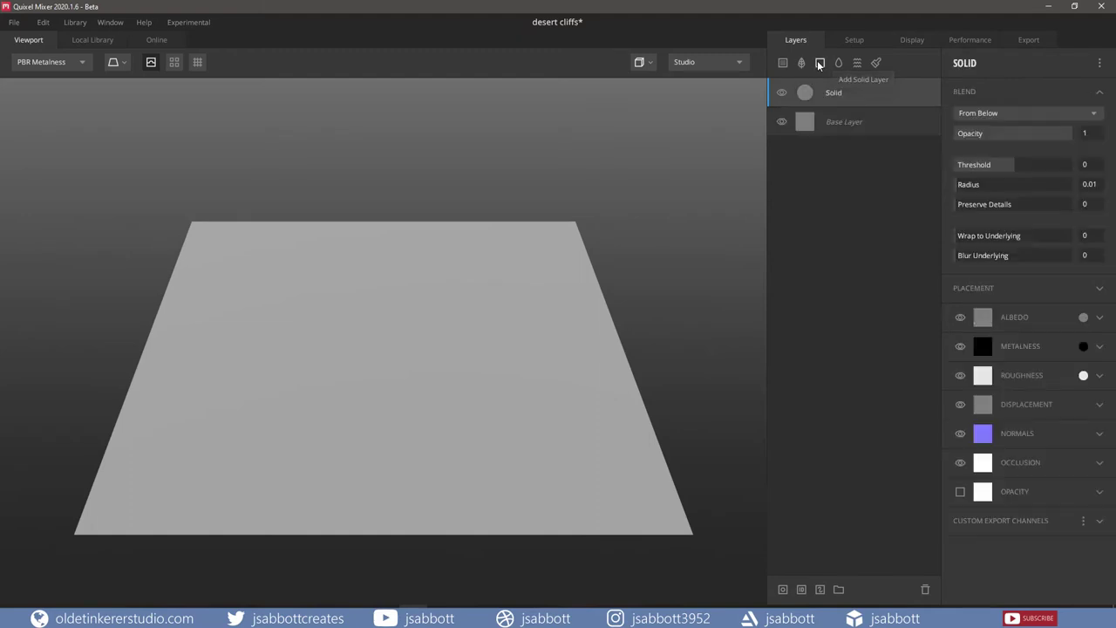
pyautogui.click(1084, 318)
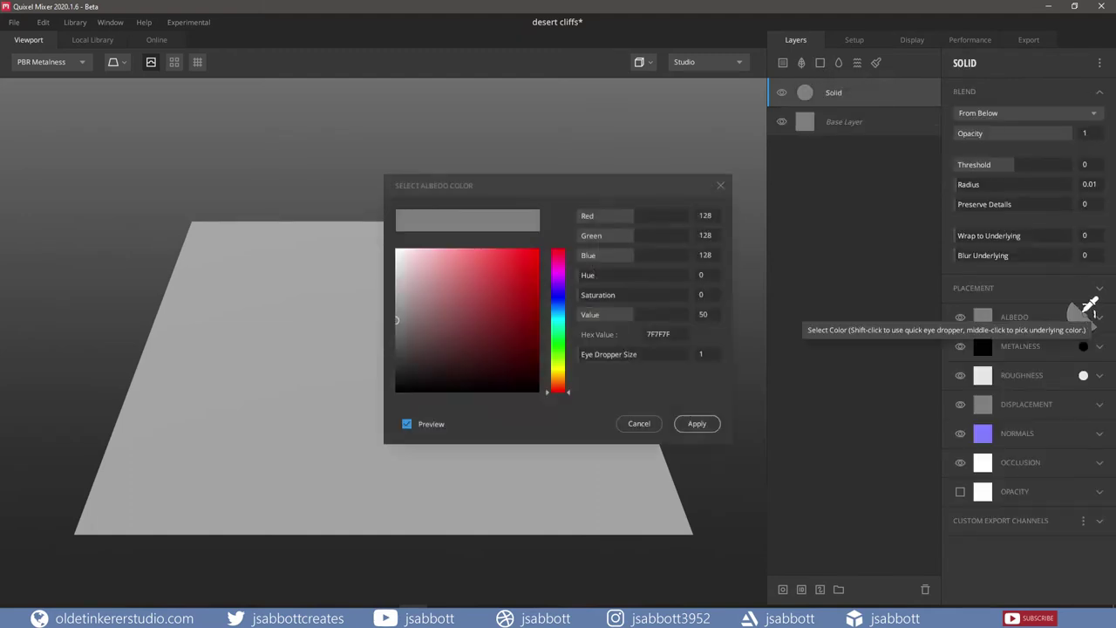
pyautogui.click(676, 338)
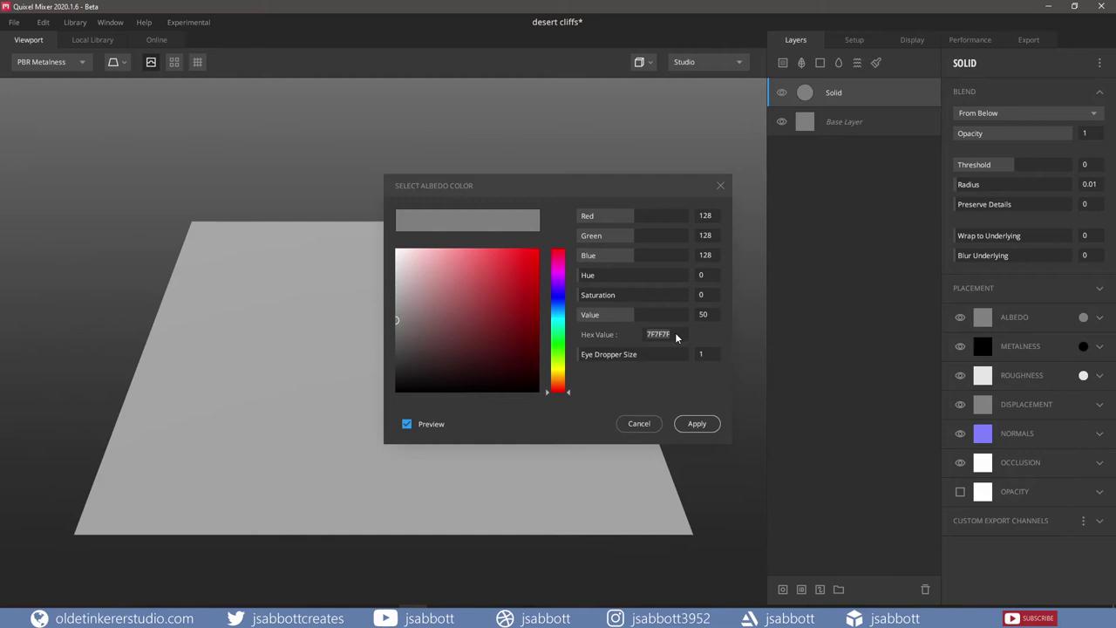
pyautogui.write('9B5230')
pyautogui.click(699, 425)
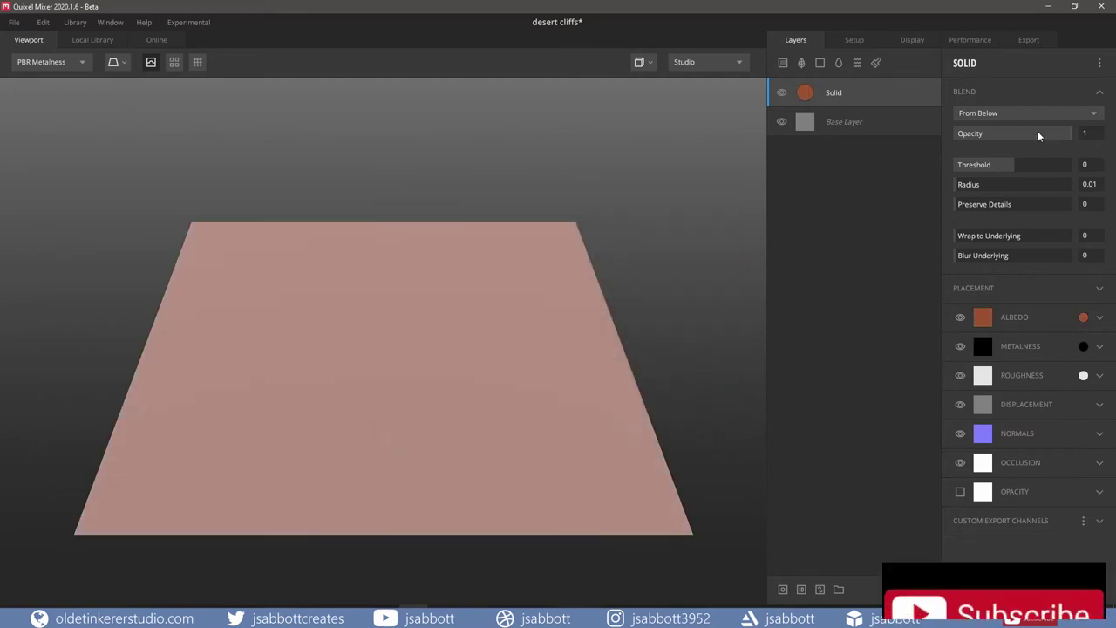
pyautogui.click(1018, 113)
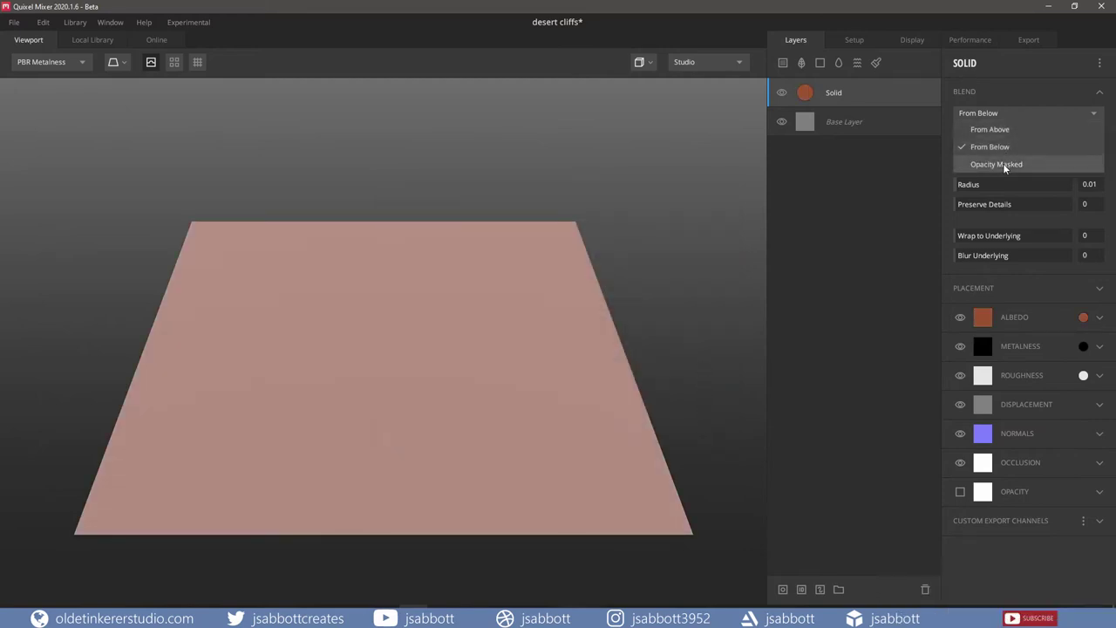
pyautogui.click(1003, 163)
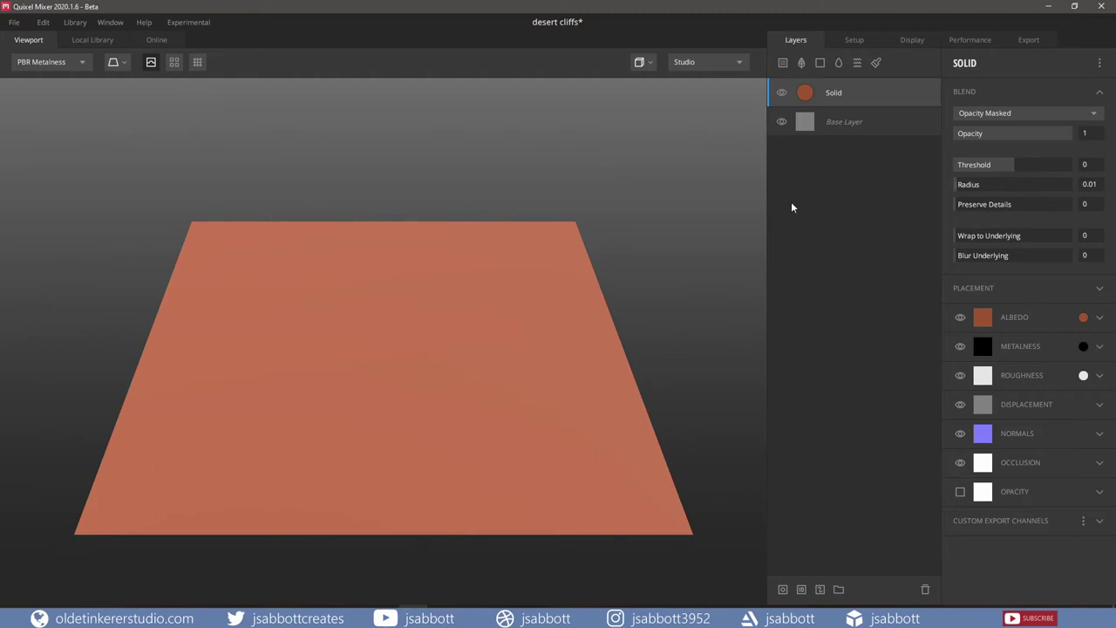
# Add a second solid layer above the first and set its albedo colour to 733D24.
pyautogui.click(819, 63)
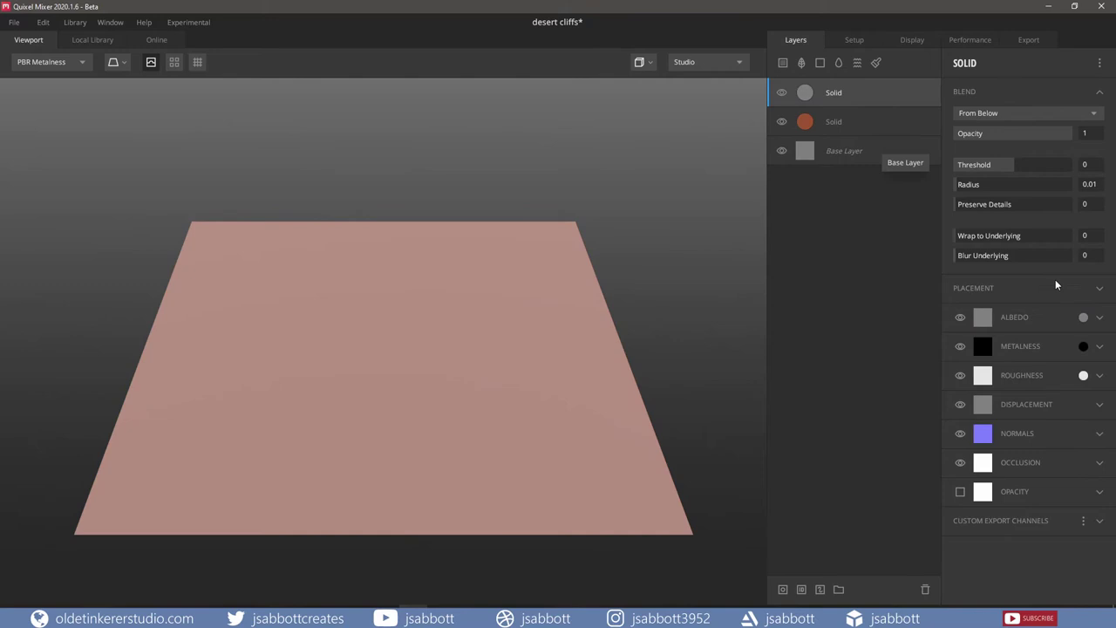
pyautogui.click(1083, 318)
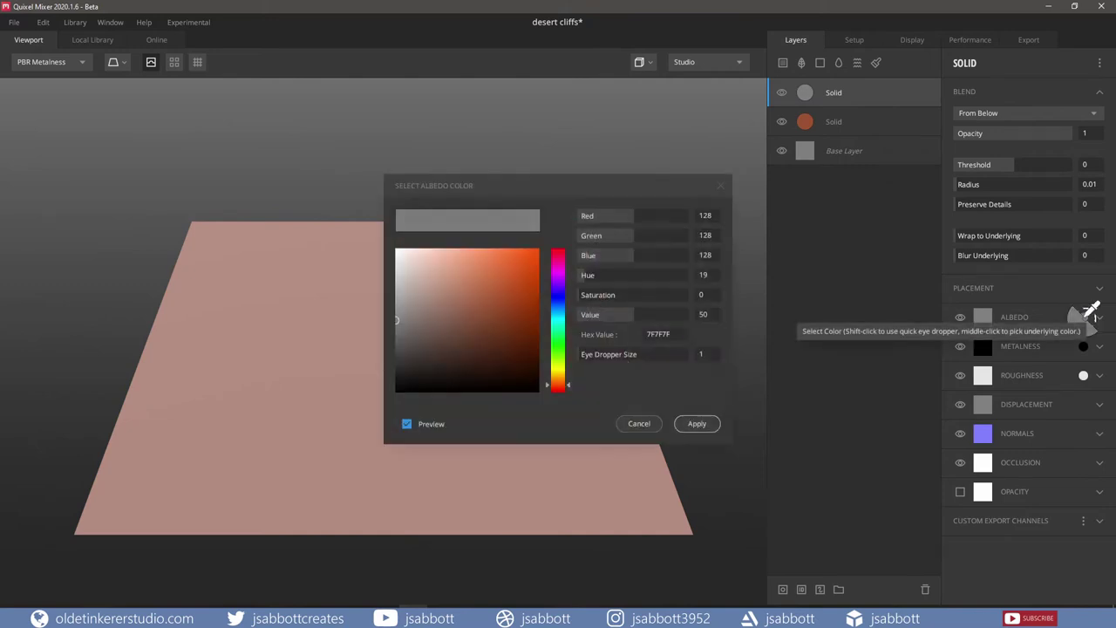
pyautogui.click(673, 336)
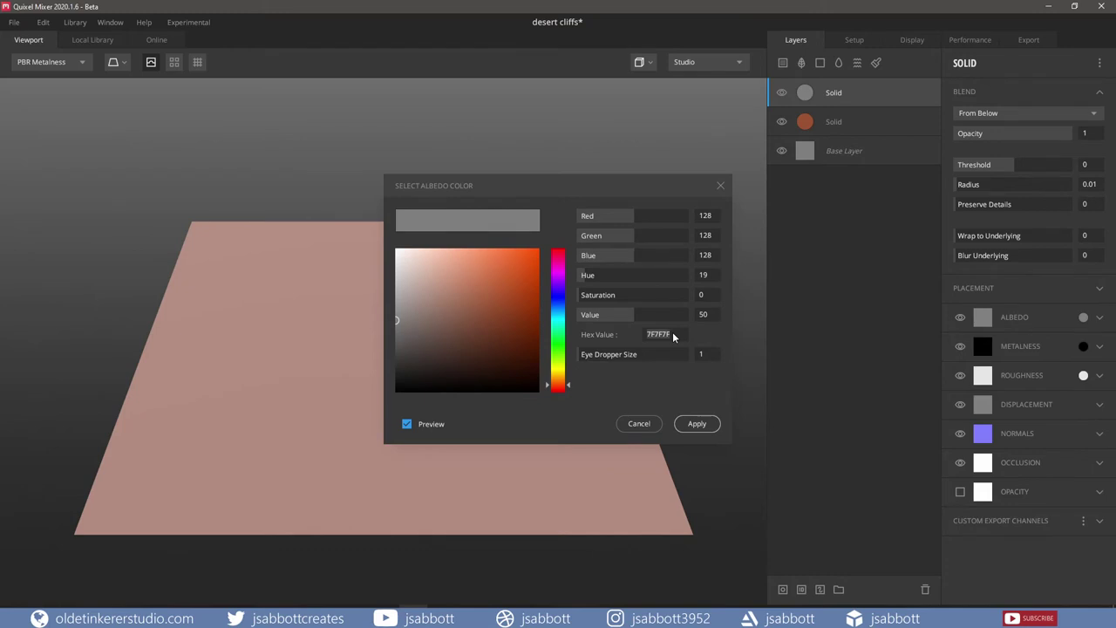
pyautogui.write('733D24')
pyautogui.press('Return')
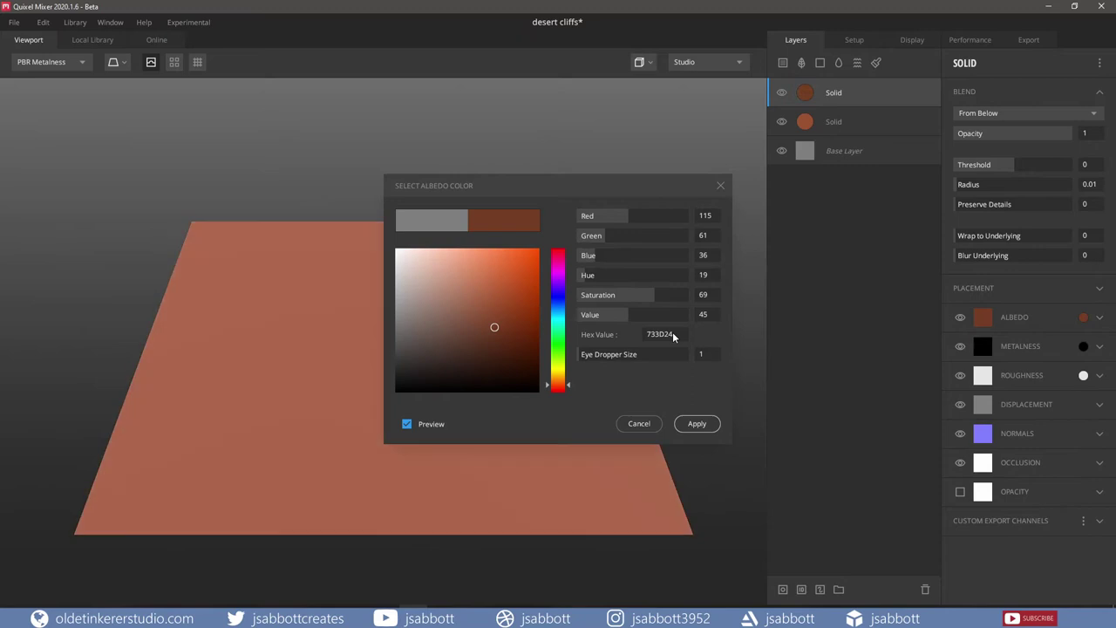
pyautogui.click(696, 426)
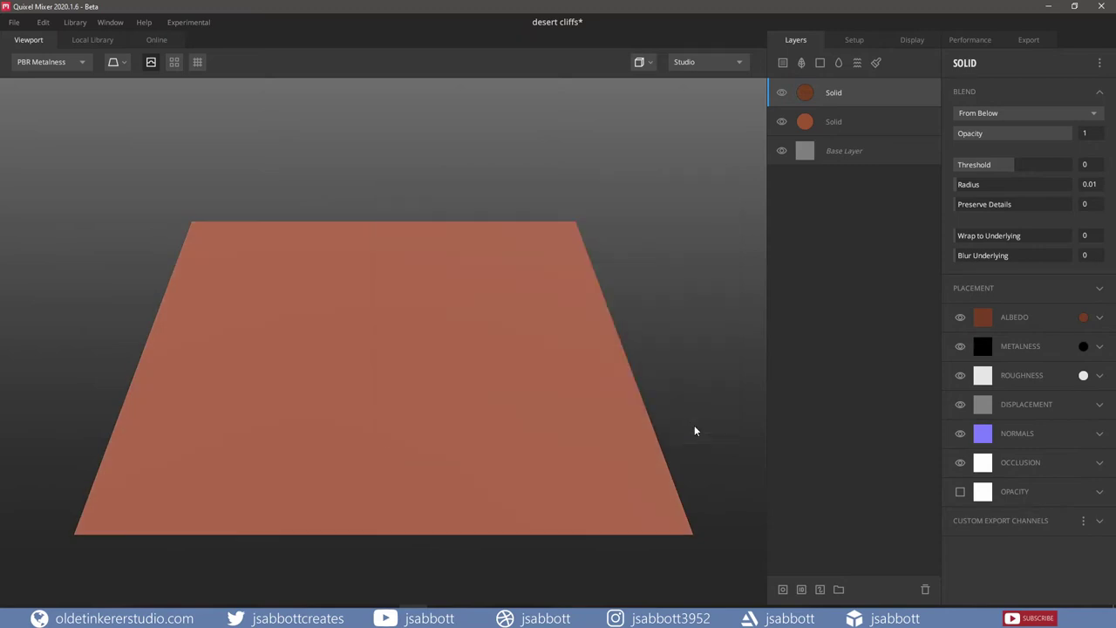
# Add a mask stack to the dark brown solid layer and insert a Perlin noise component in it.
pyautogui.rightClick(861, 98)
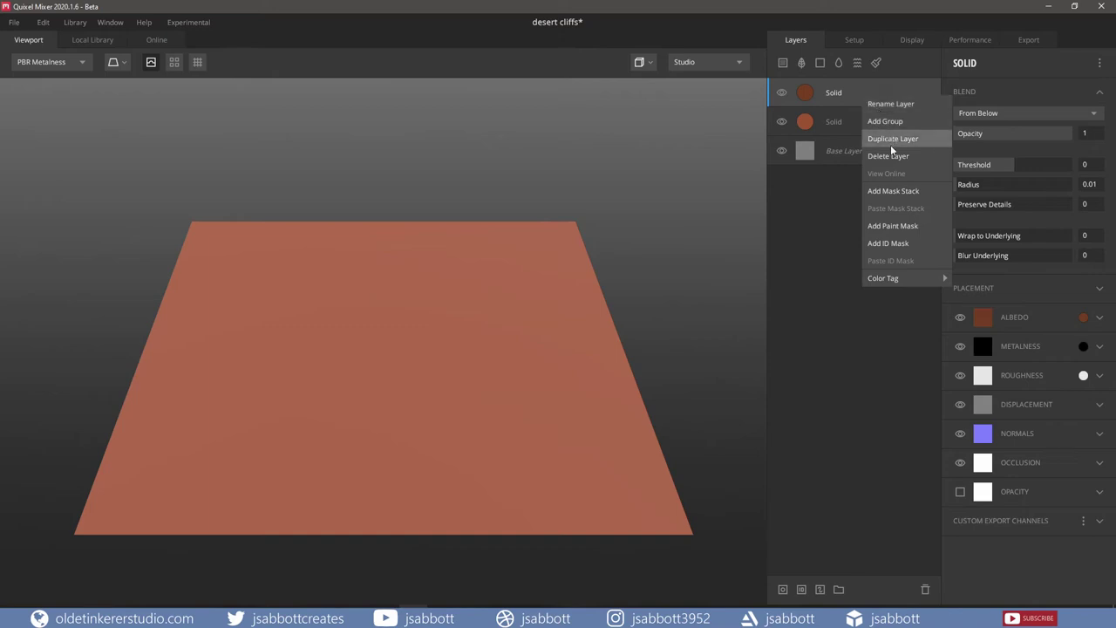
pyautogui.click(899, 191)
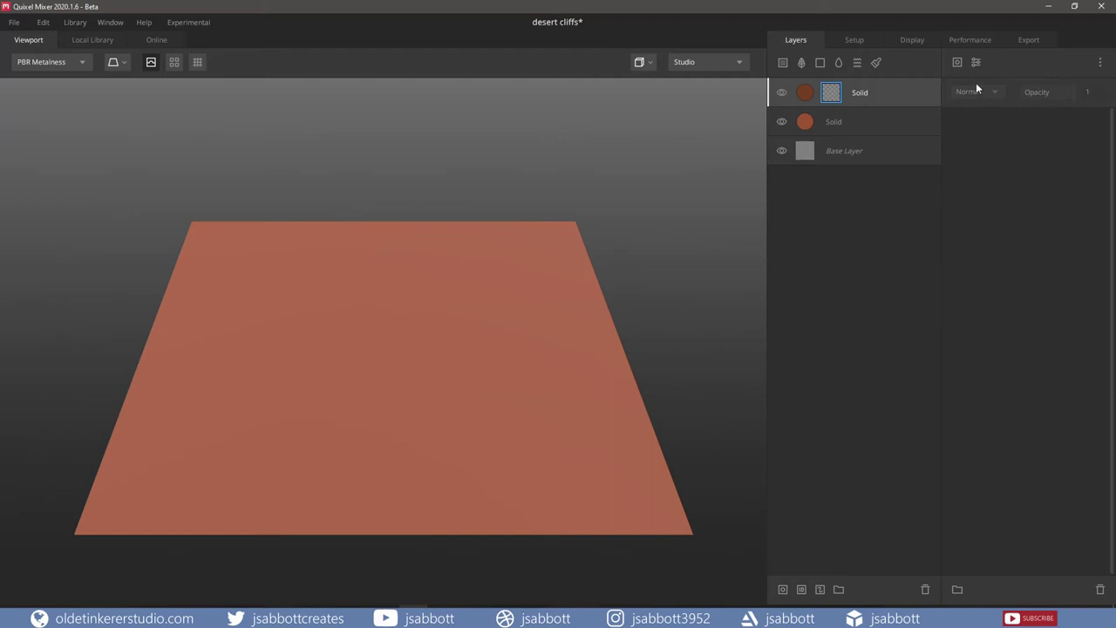
pyautogui.click(957, 63)
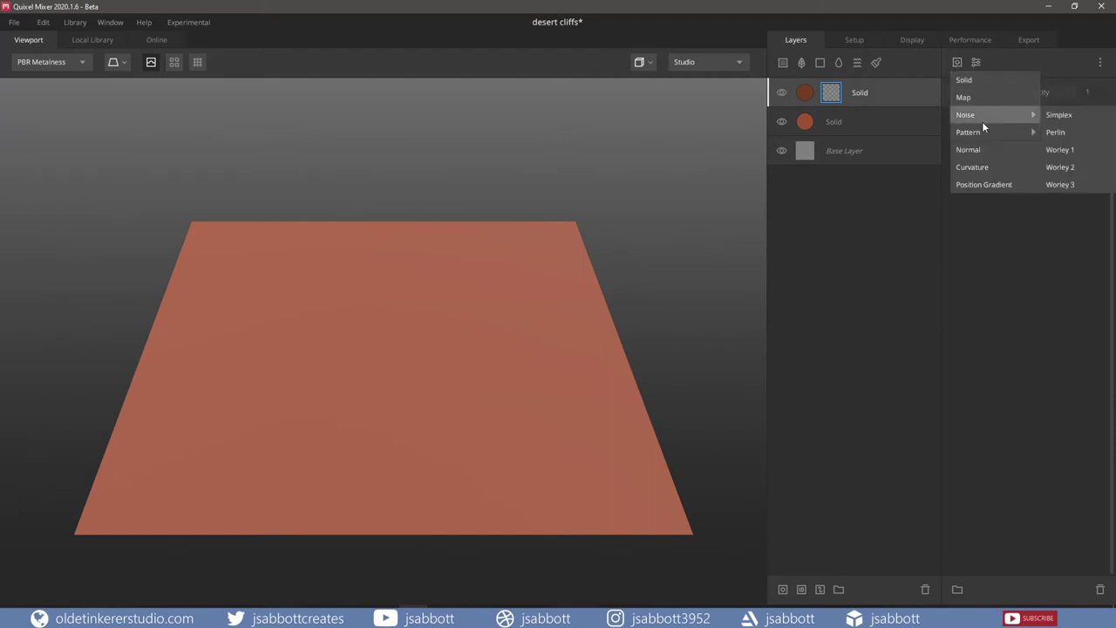
pyautogui.moveTo(986, 133)
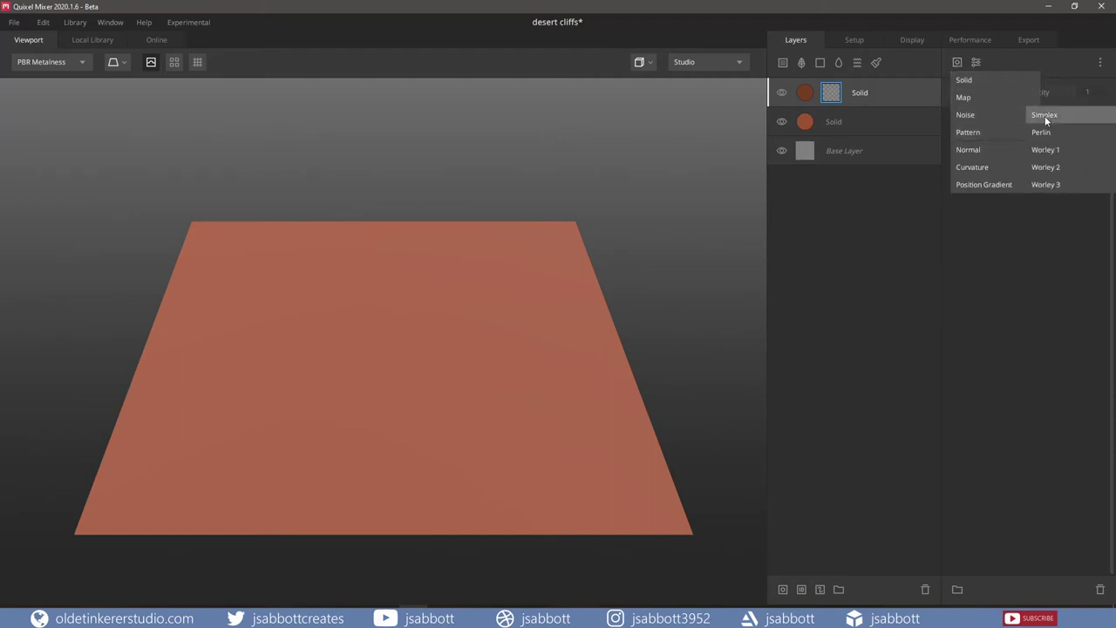
pyautogui.click(1050, 135)
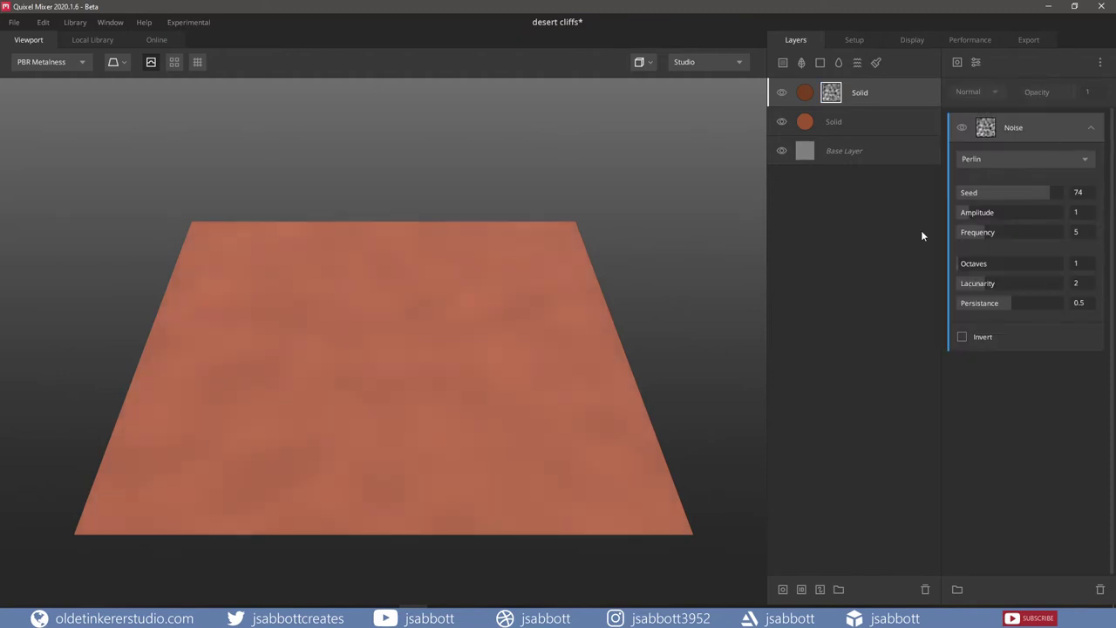
# Set the Perlin noise mask's seed to -40, amplitude to 10 and frequency to 100.
pyautogui.click(1079, 193)
pyautogui.write('-40')
pyautogui.press('Return')
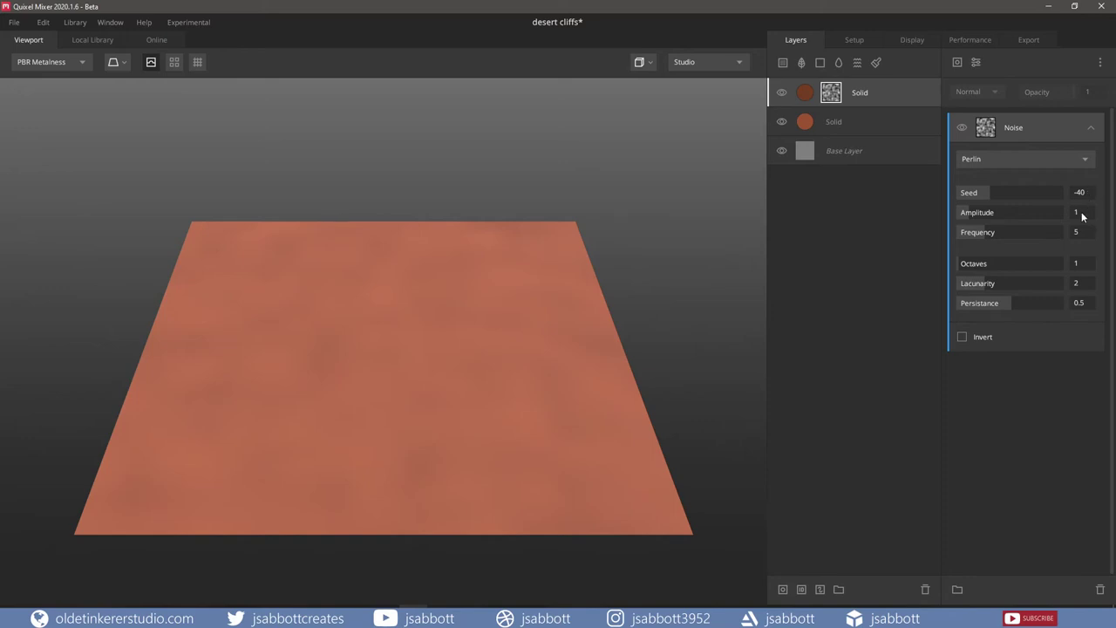
pyautogui.write('0')
pyautogui.press('Return')
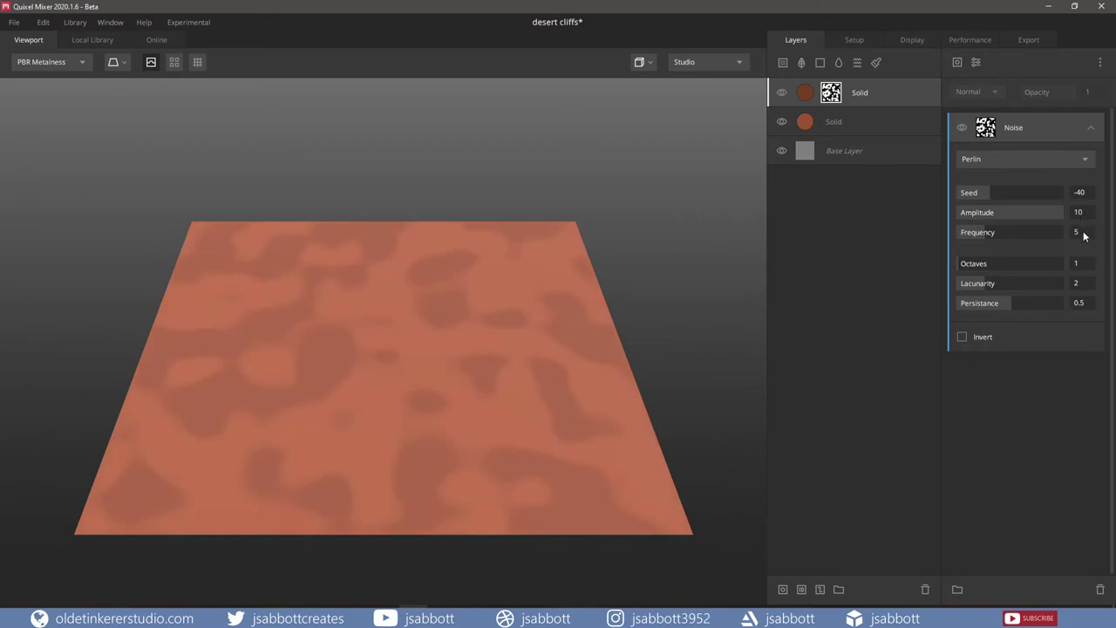
pyautogui.write('100')
pyautogui.press('Return')
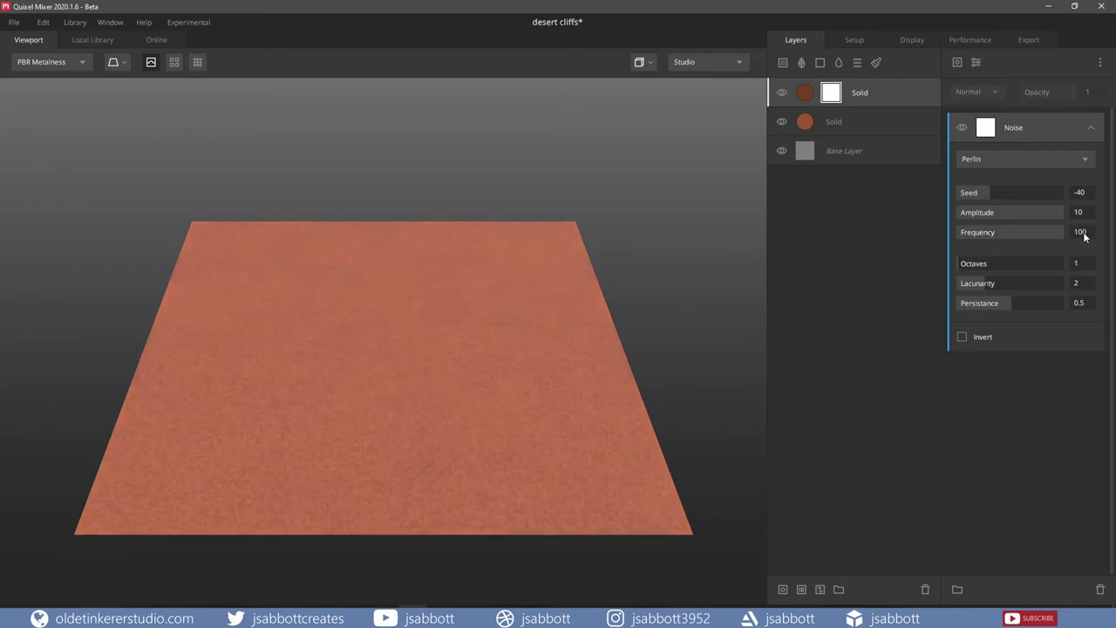
# Duplicate the noise-masked solid layer and set the copy's albedo colour to A55B38.
pyautogui.rightClick(884, 90)
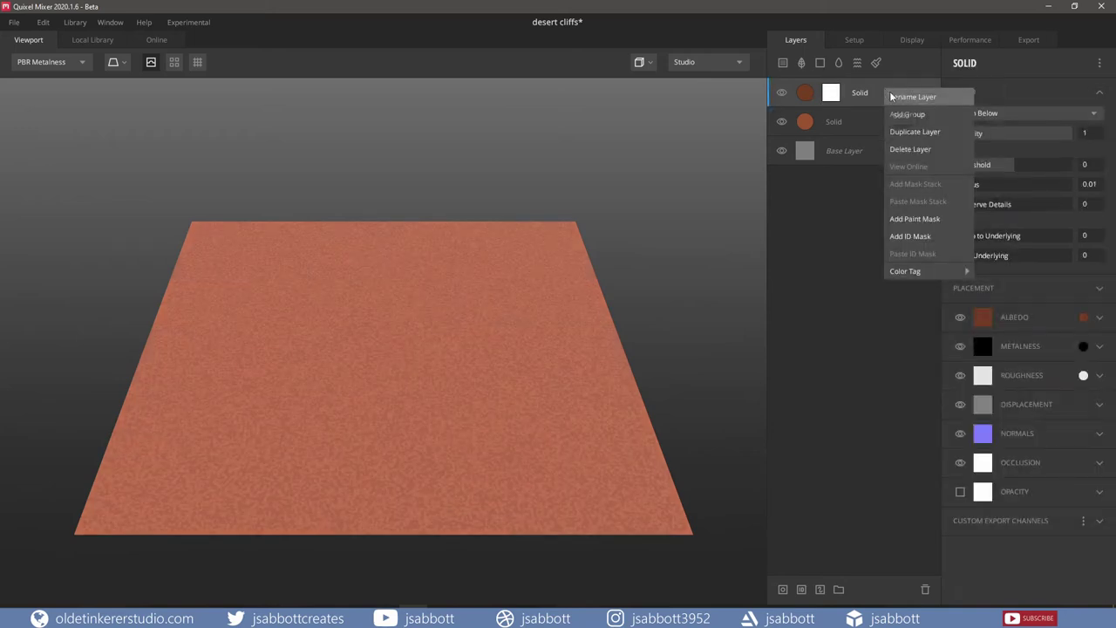
pyautogui.click(914, 132)
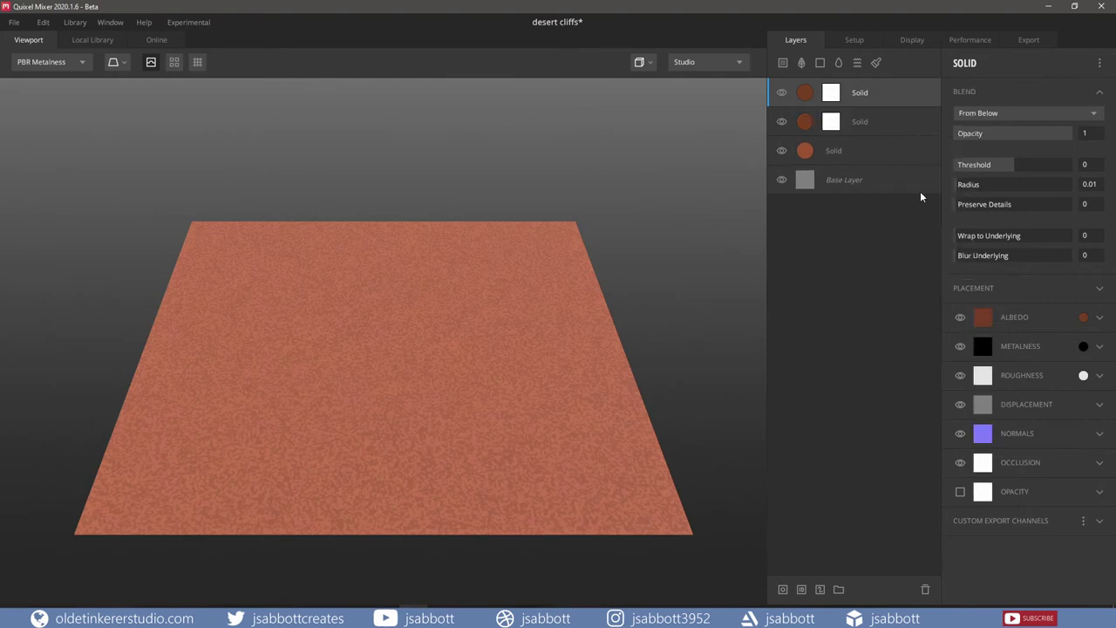
pyautogui.click(1083, 318)
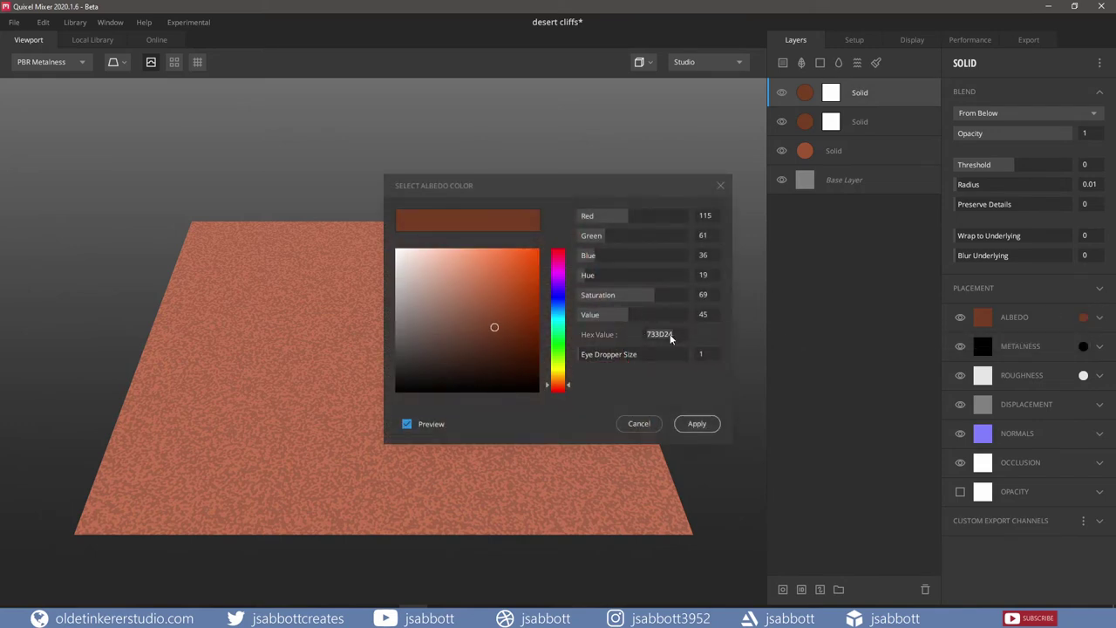
pyautogui.doubleClick(670, 339)
pyautogui.write('A55000')
pyautogui.press('BackSpace')
pyautogui.press('BackSpace')
pyautogui.press('BackSpace')
pyautogui.write('B38')
pyautogui.press('Return')
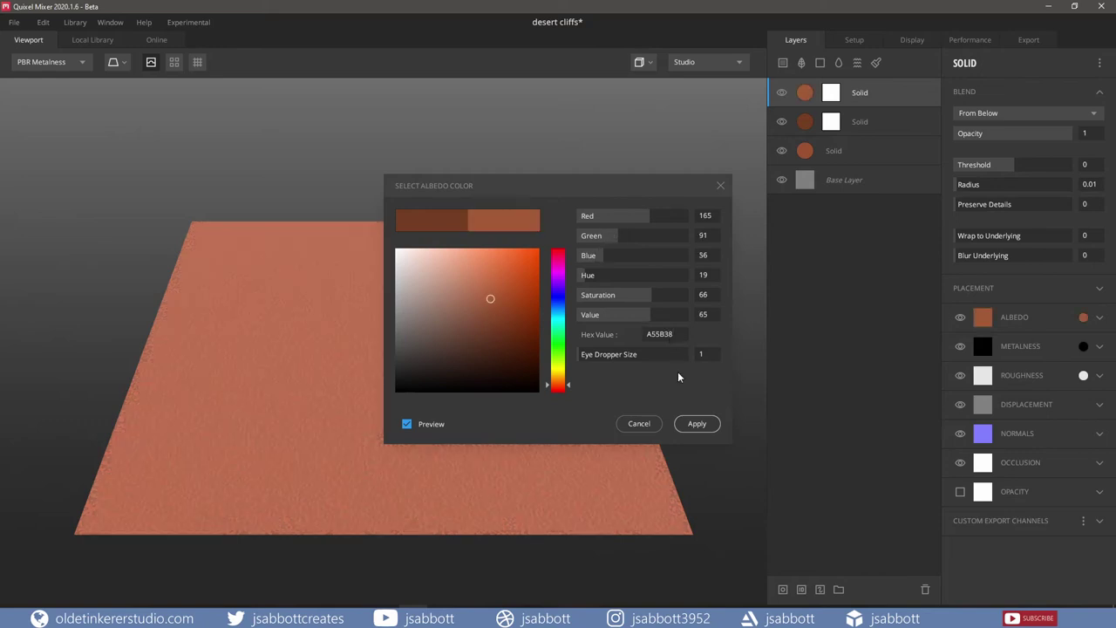
pyautogui.click(696, 424)
# Set the A55B38 layer's noise mask to seed 15, frequency 4 and octaves 10.
pyautogui.click(830, 92)
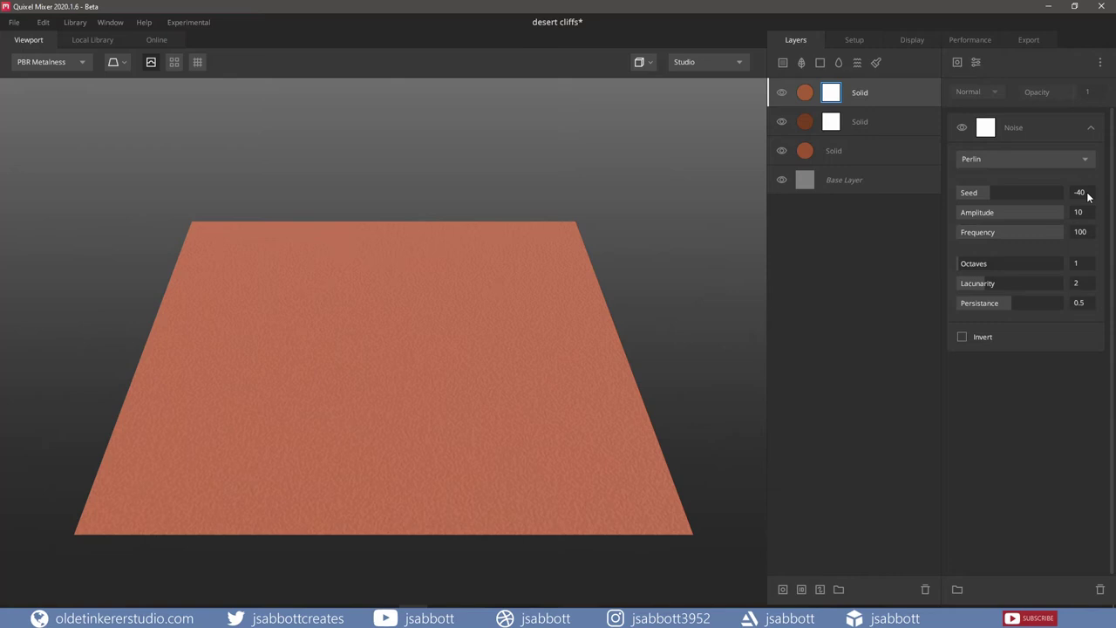
pyautogui.click(1088, 198)
pyautogui.write('15')
pyautogui.press('Return')
pyautogui.click(1084, 233)
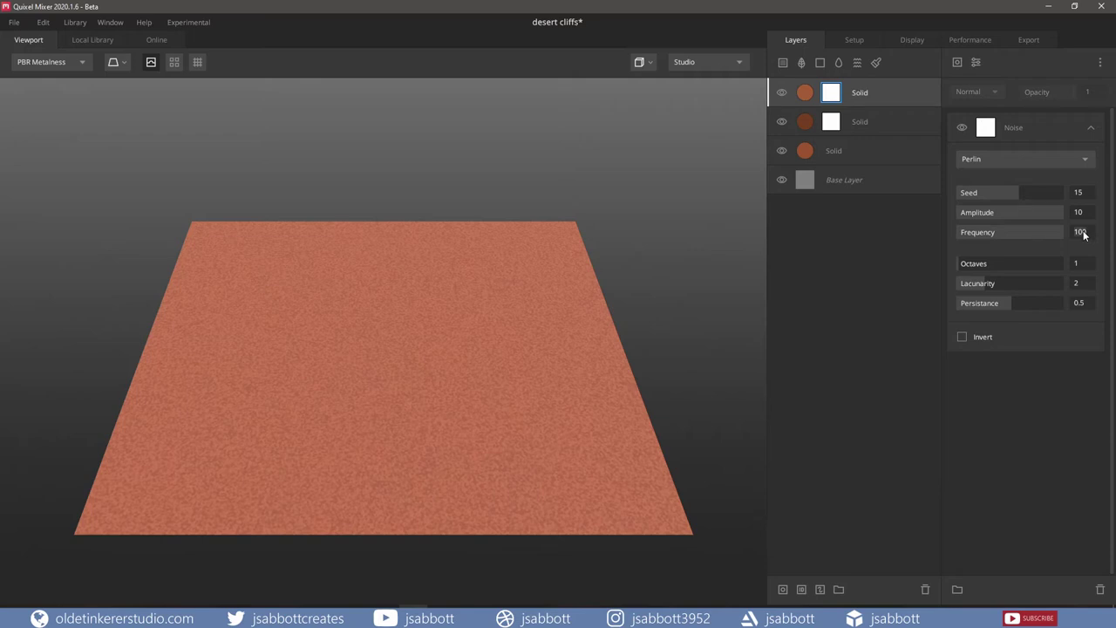
pyautogui.write('4')
pyautogui.press('Return')
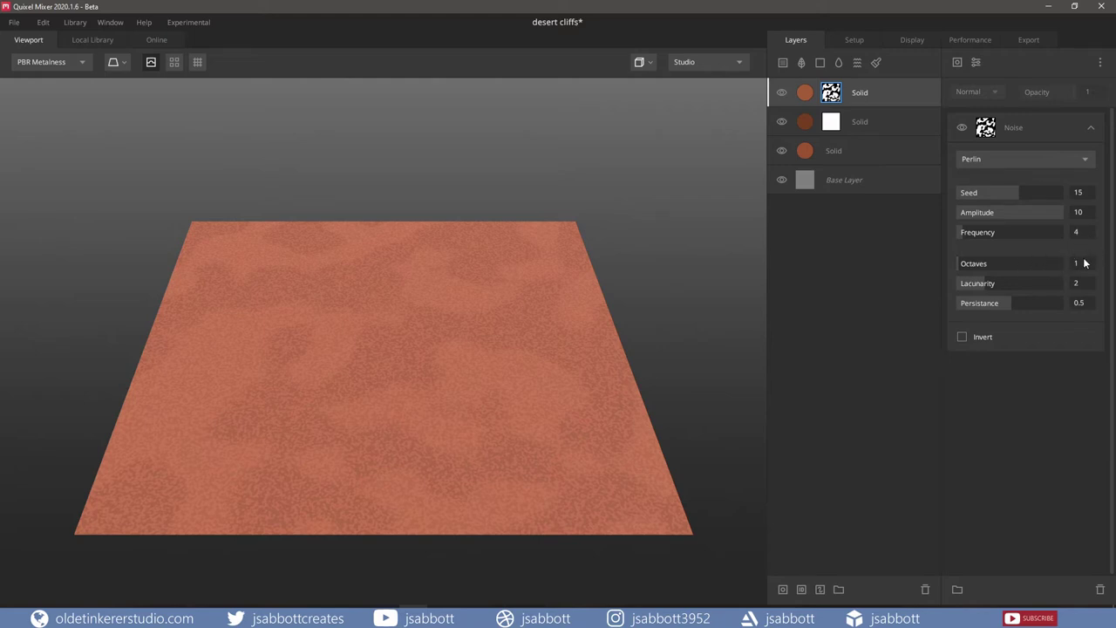
pyautogui.write('0')
pyautogui.press('Return')
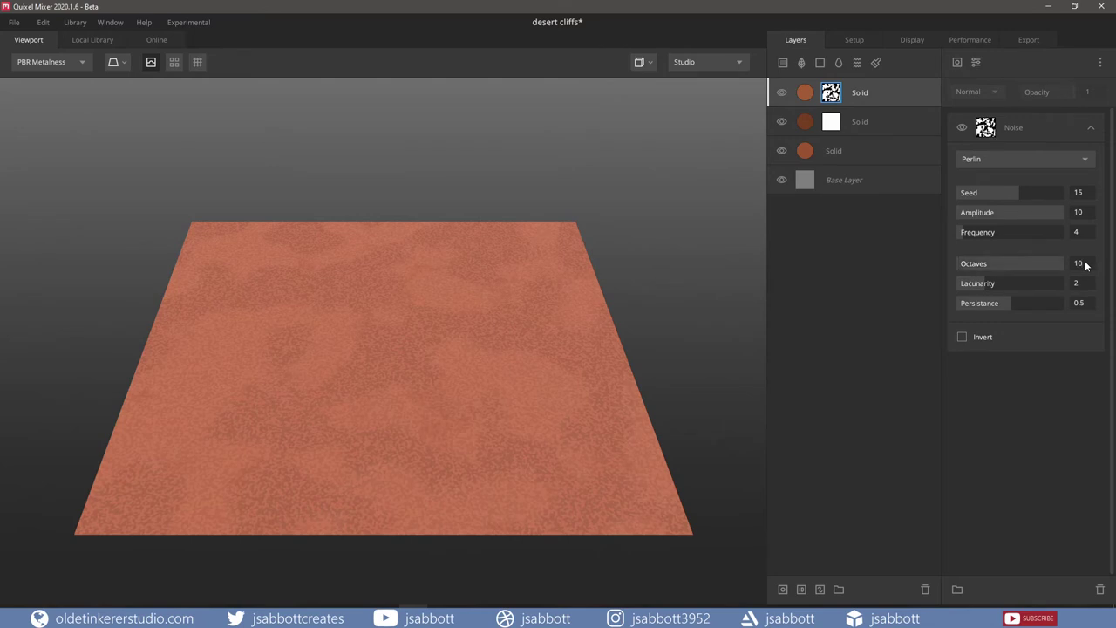
pyautogui.click(832, 242)
# Duplicate the topmost solid layer and set the new copy's albedo colour to B96942.
pyautogui.rightClick(882, 87)
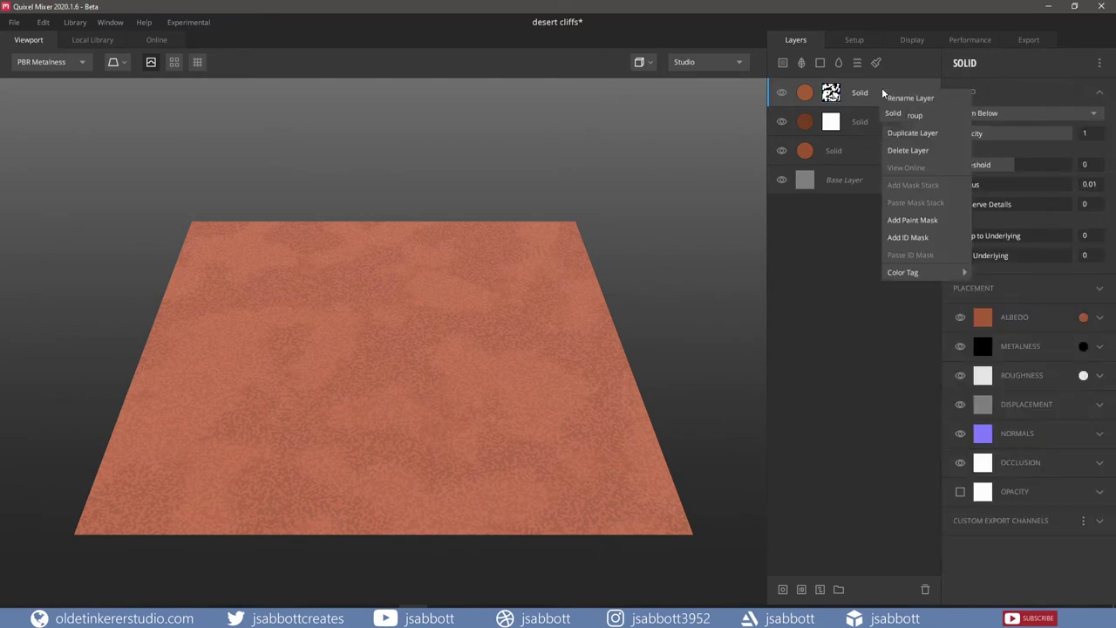
pyautogui.click(906, 132)
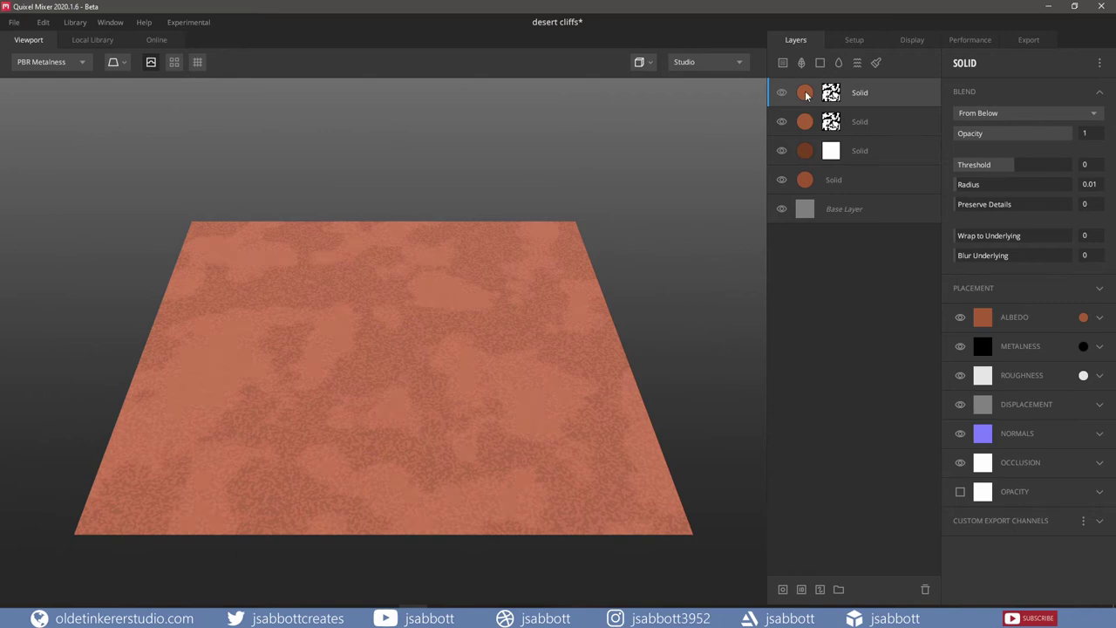
pyautogui.click(1082, 317)
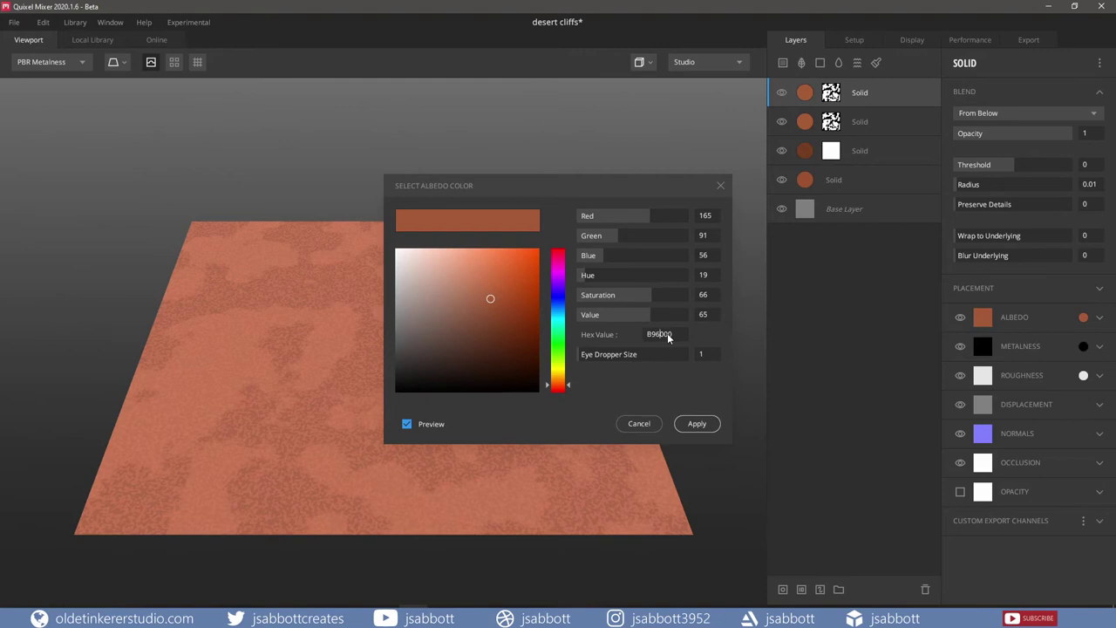
pyautogui.press('Return')
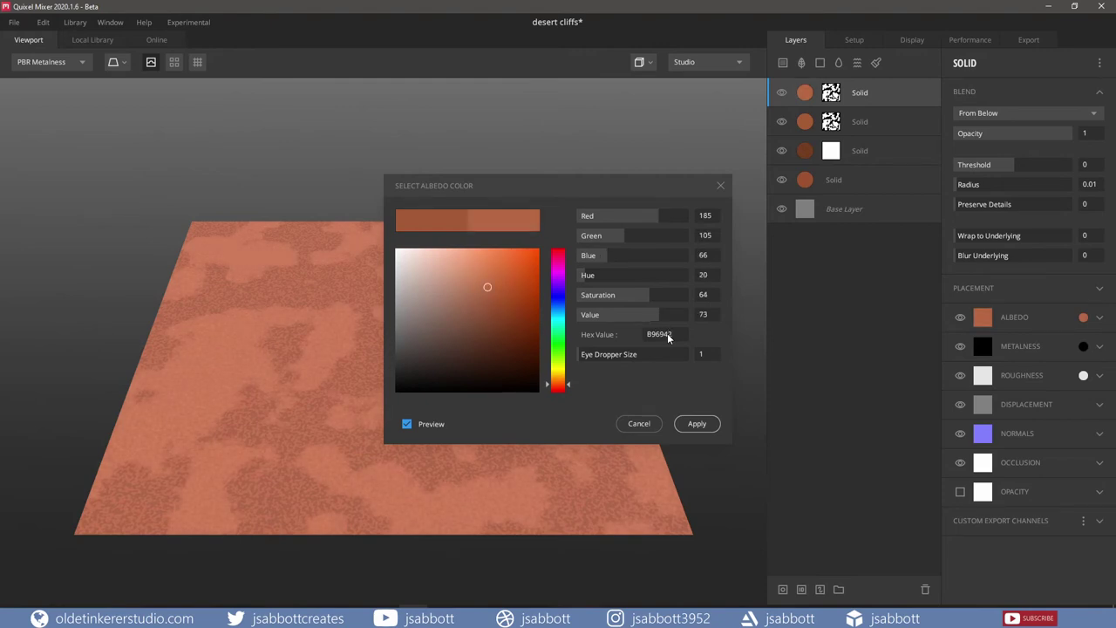
pyautogui.click(696, 423)
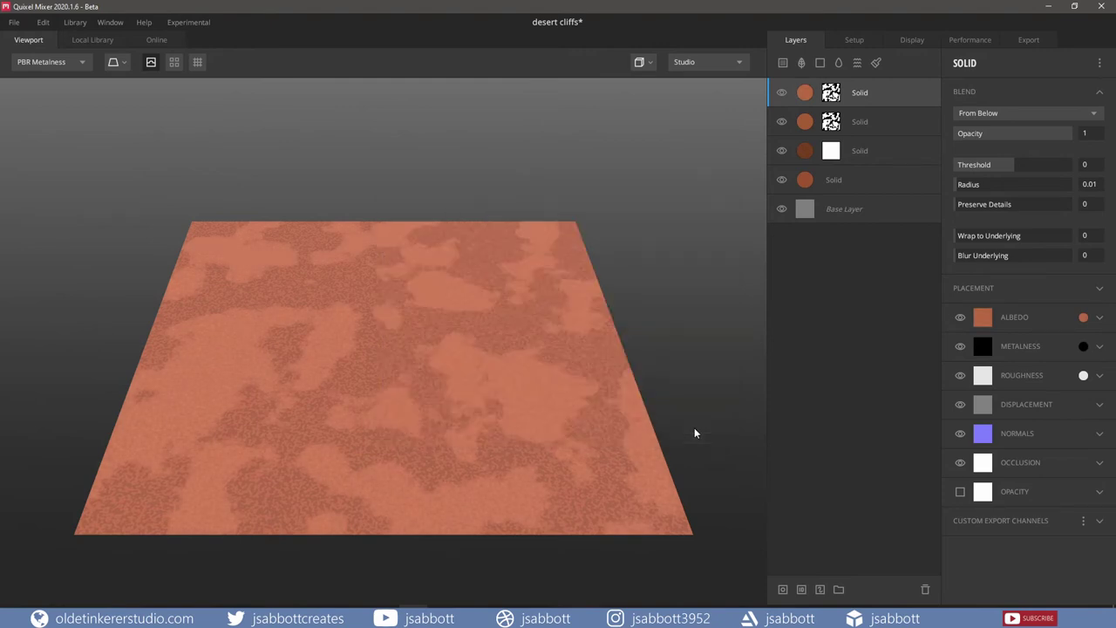
# Set the seed of the B96942 layer's Perlin noise mask to 2.
pyautogui.click(830, 92)
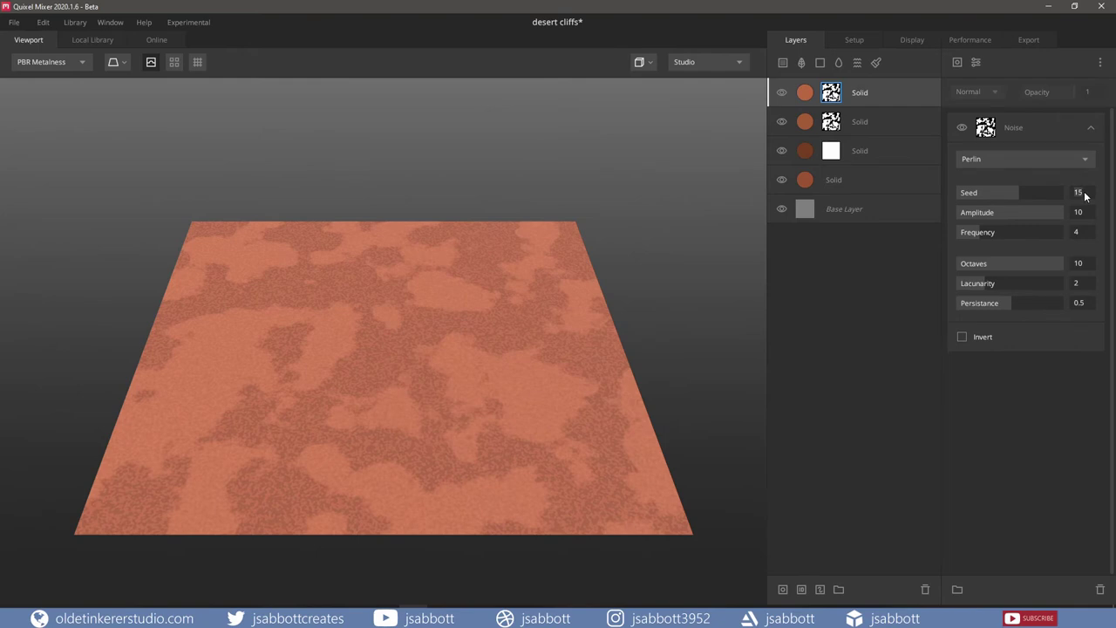
pyautogui.click(1079, 193)
pyautogui.write('2')
pyautogui.press('Return')
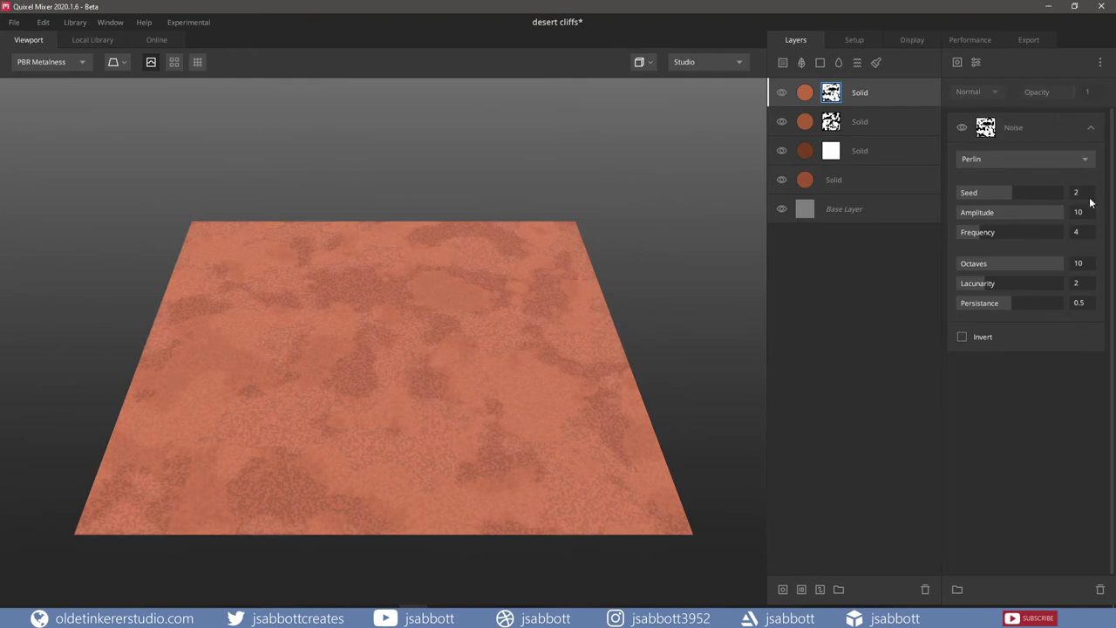
# Add a second Perlin noise component to the topmost layer's mask and set its blend mode to Multiply.
pyautogui.click(1091, 128)
pyautogui.click(957, 62)
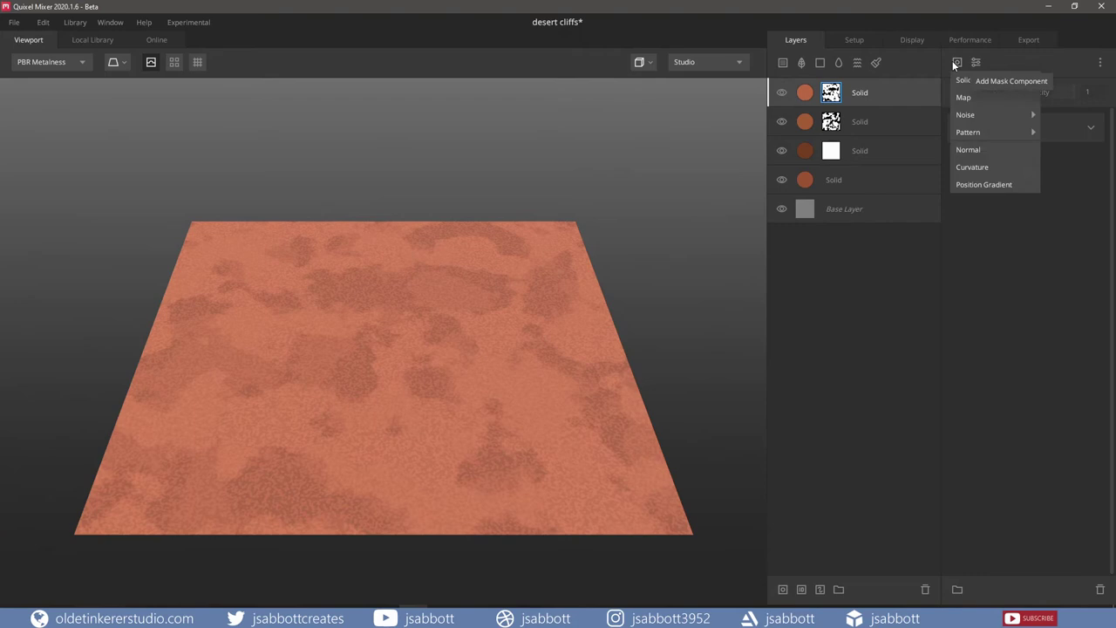
pyautogui.moveTo(977, 114)
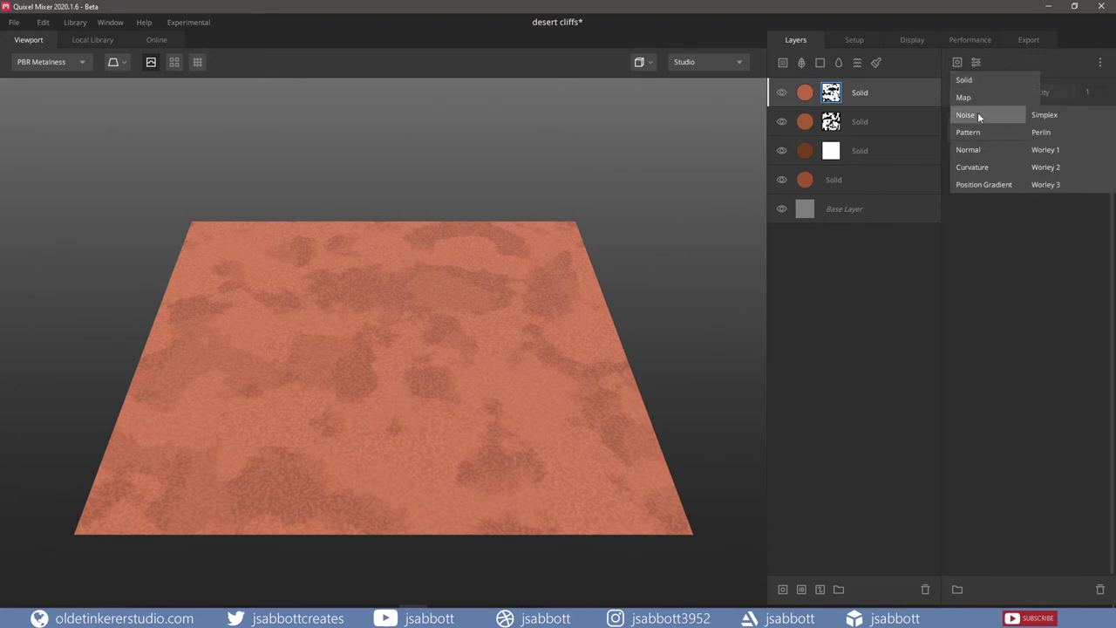
pyautogui.click(1063, 131)
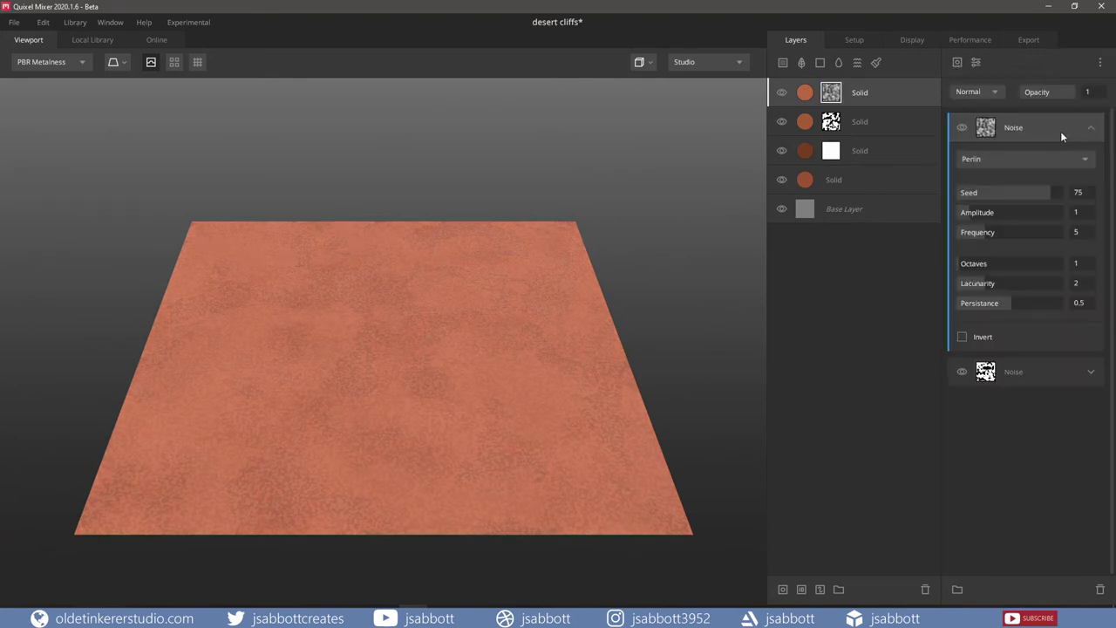
pyautogui.click(996, 93)
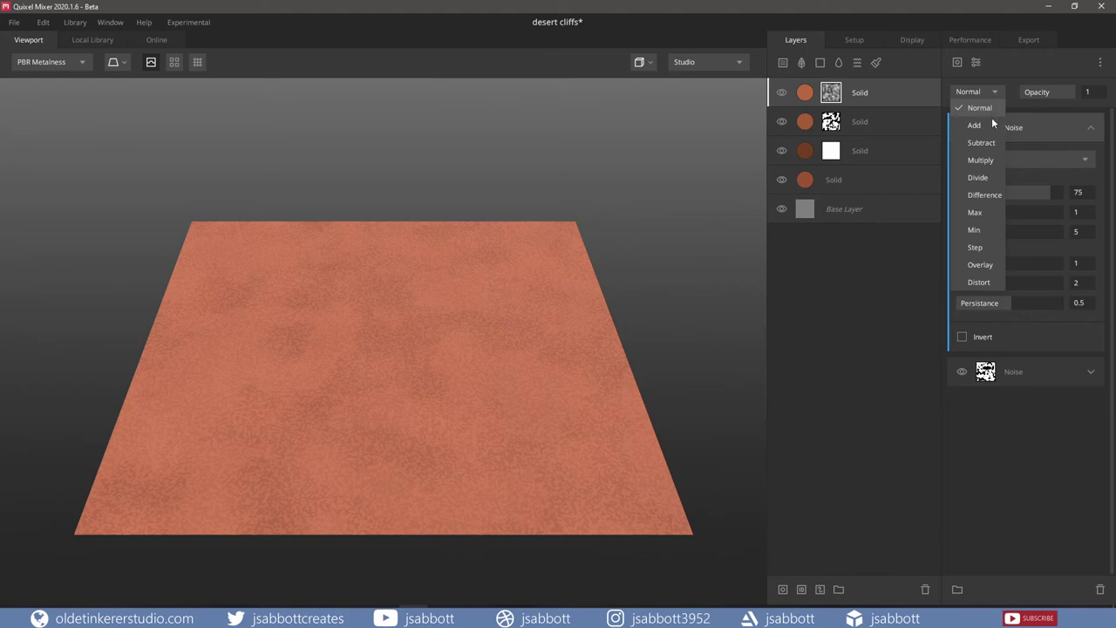
pyautogui.click(980, 161)
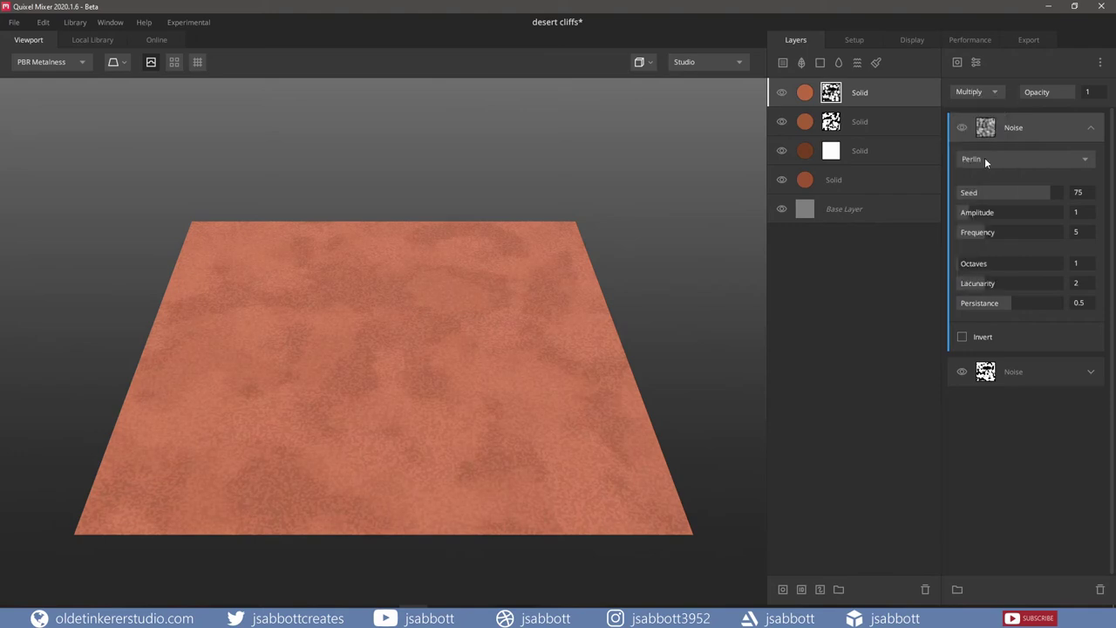
# Set the multiplied Perlin noise to seed -6, frequency 0.5, octaves 3 and persistence 0.9.
pyautogui.click(1079, 193)
pyautogui.write('6')
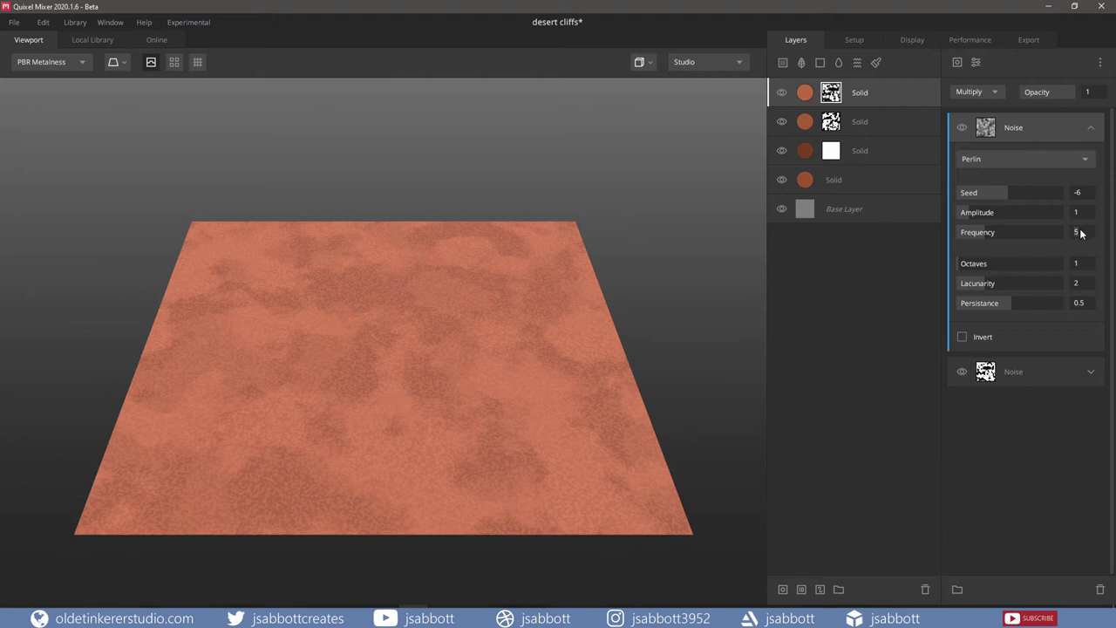
pyautogui.click(1079, 232)
pyautogui.write('0.')
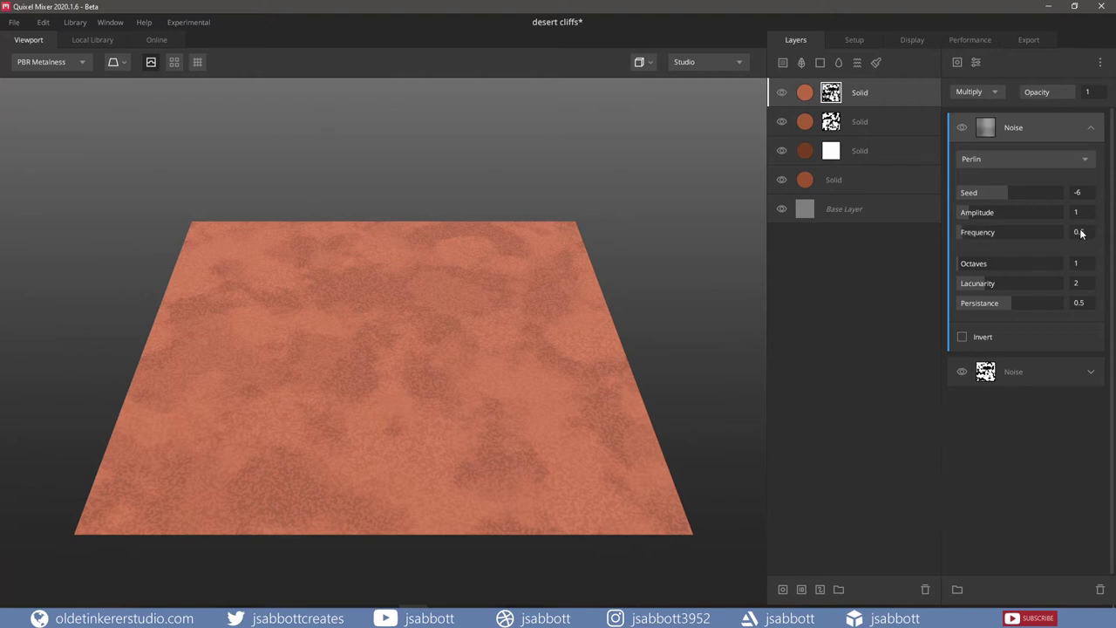
pyautogui.write('5')
pyautogui.click(1085, 263)
pyautogui.write('3')
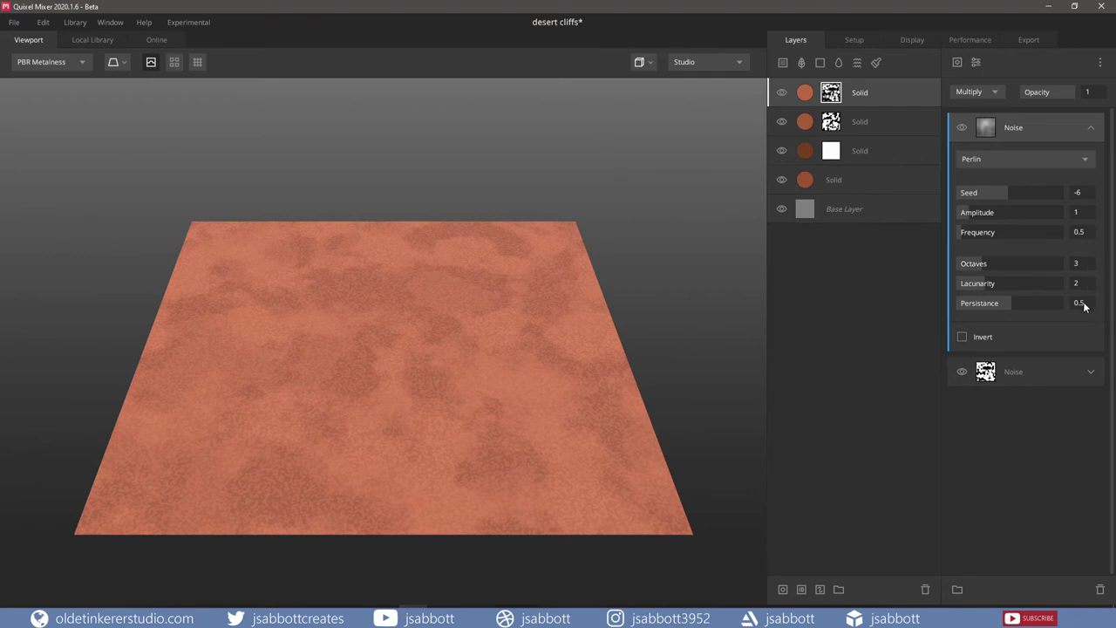
pyautogui.click(1081, 303)
pyautogui.write('0.9')
# Group the four solid layers above the base layer and rename the group "ground".
pyautogui.click(891, 101)
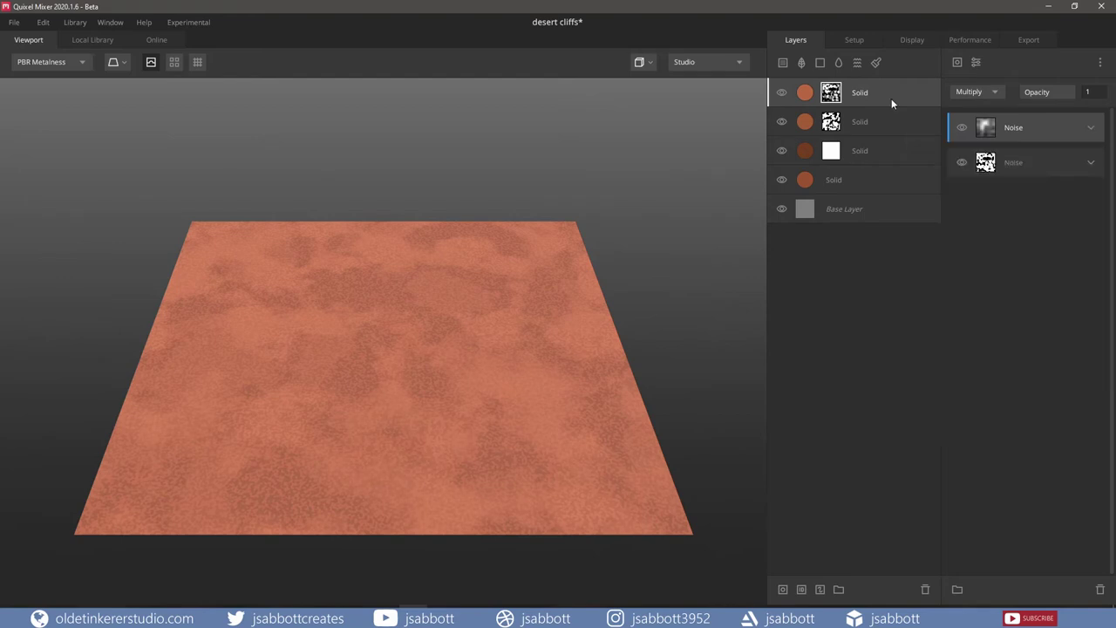
pyautogui.keyDown('shift'); pyautogui.click(880, 181); pyautogui.keyUp('shift')
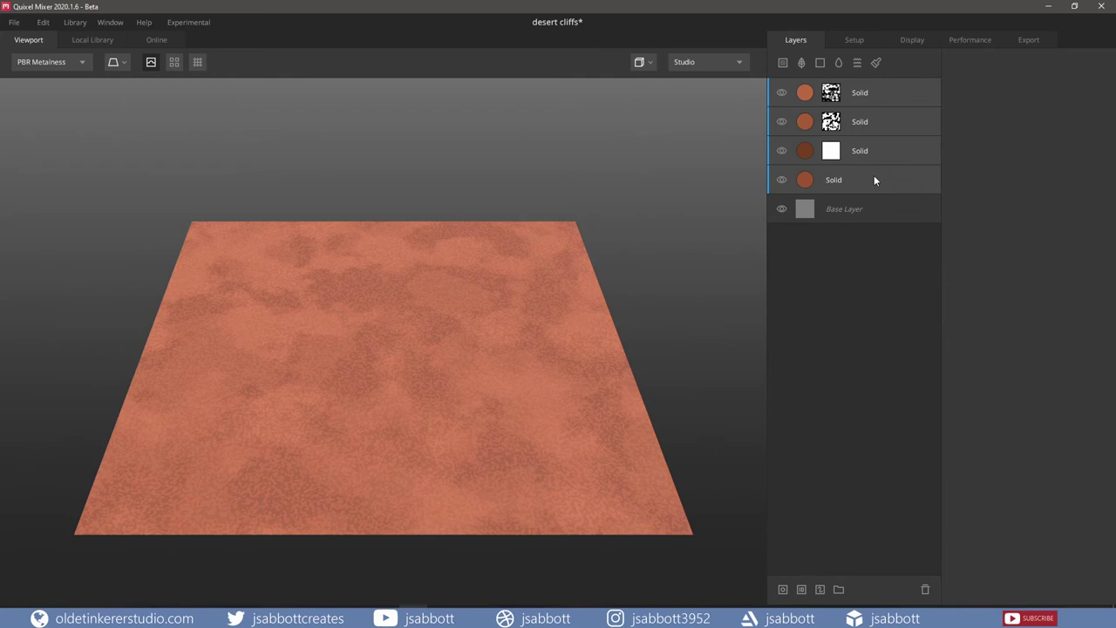
pyautogui.hotkey('ctrl', 'g')
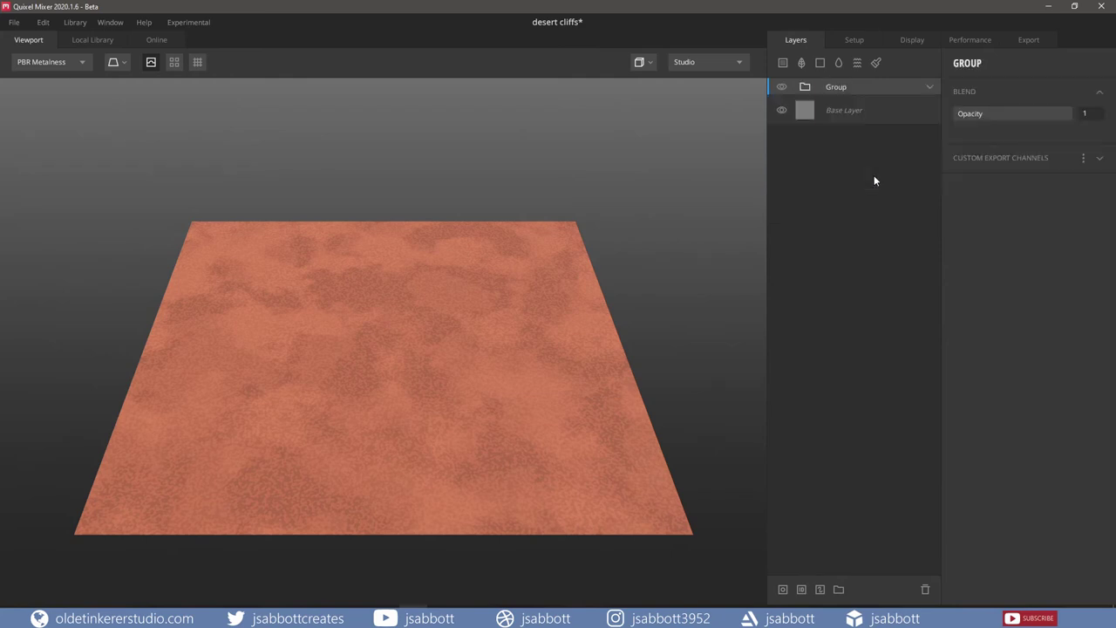
pyautogui.doubleClick(839, 85)
pyautogui.press('Return')
# Add a new solid layer above the ground group and set its albedo colour to BF5938.
pyautogui.click(819, 62)
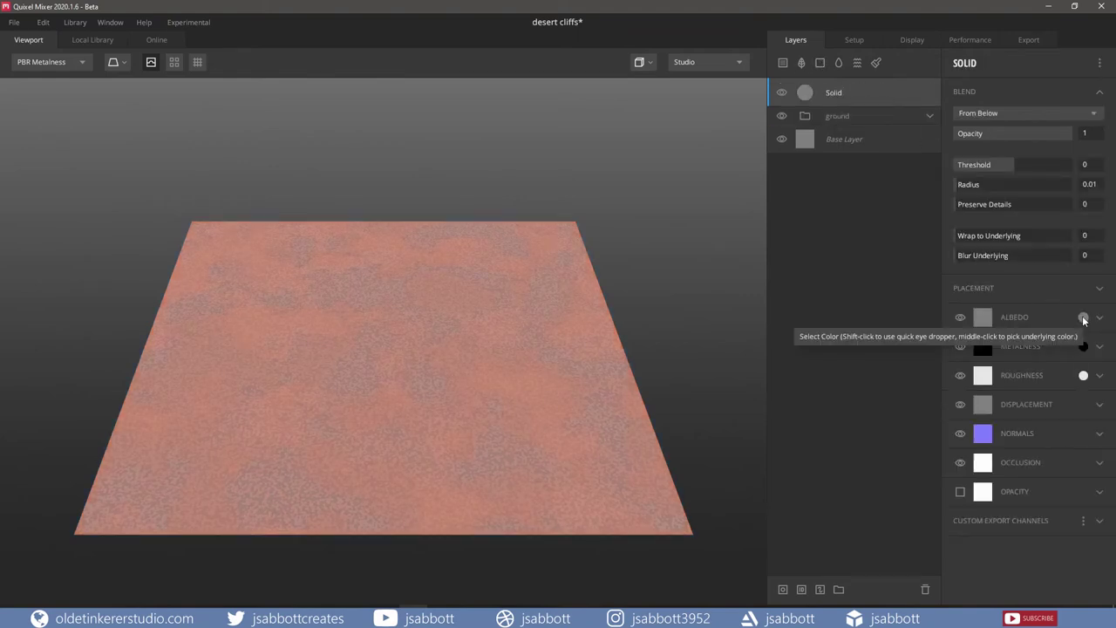
pyautogui.click(1083, 318)
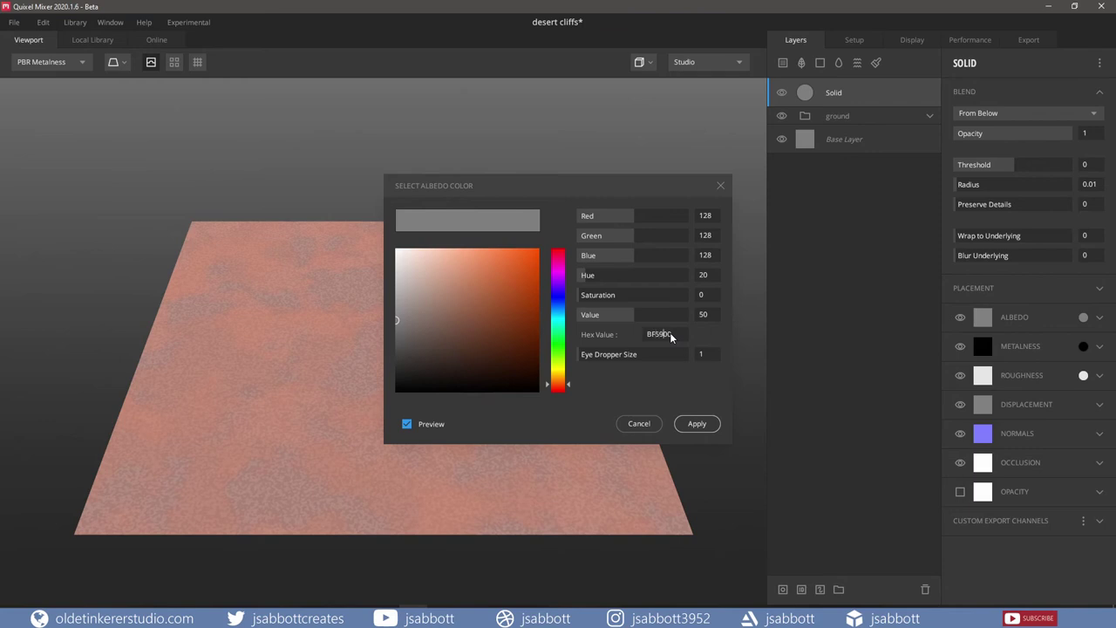
pyautogui.write('8')
pyautogui.press('Return')
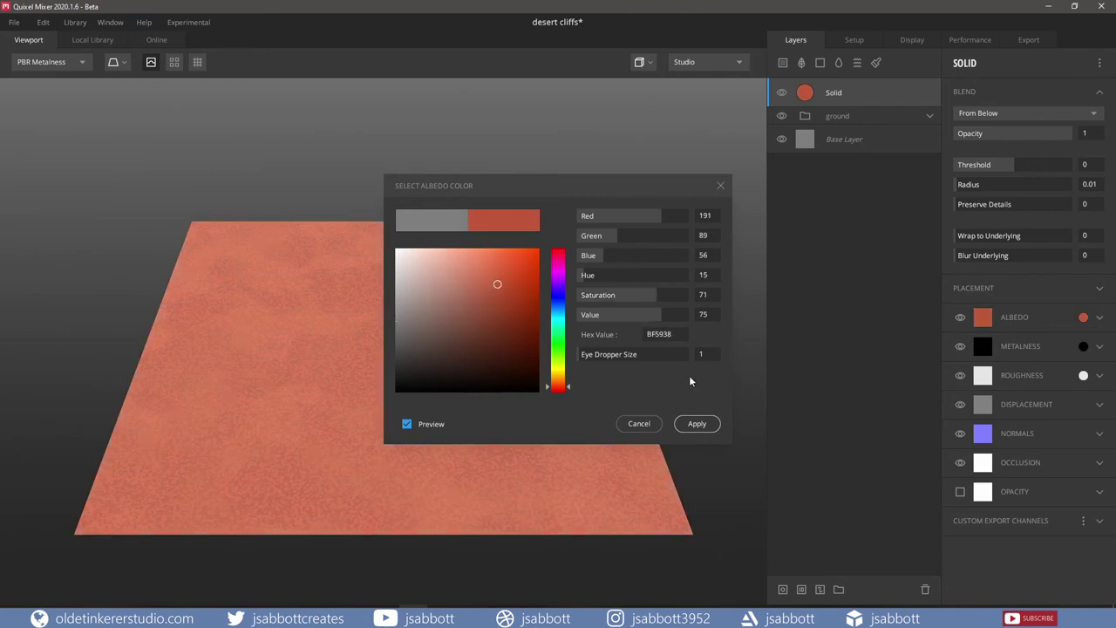
pyautogui.click(707, 429)
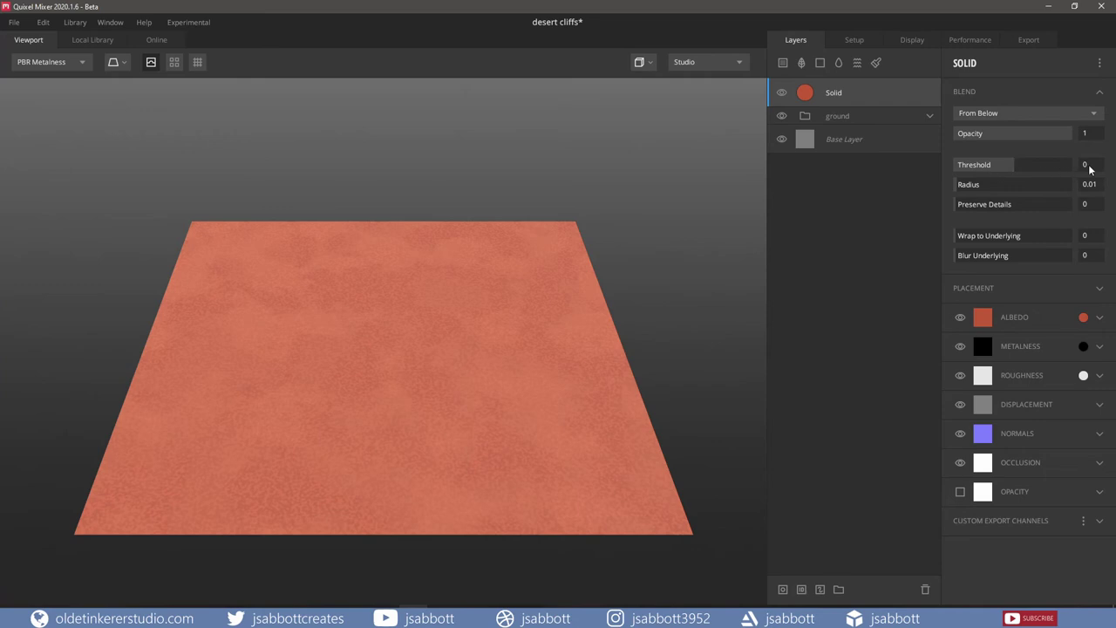
# Set the BF5938 layer's blend threshold to 0.279, radius to 1 and preserve details to 10.
pyautogui.write('.275')
pyautogui.press('Return')
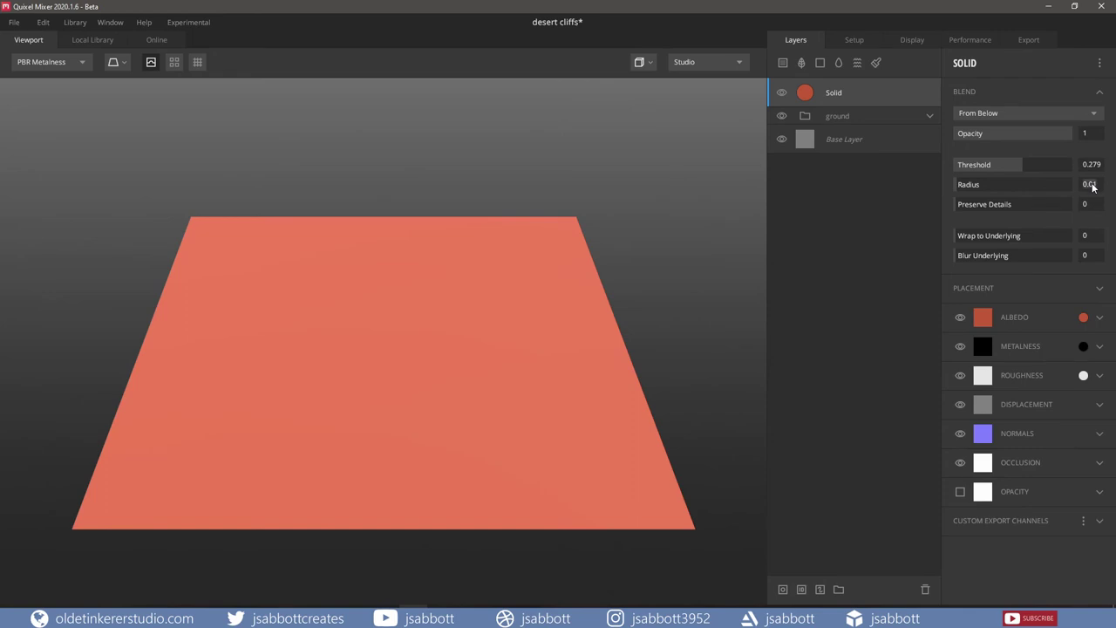
pyautogui.write('1')
pyautogui.press('Return')
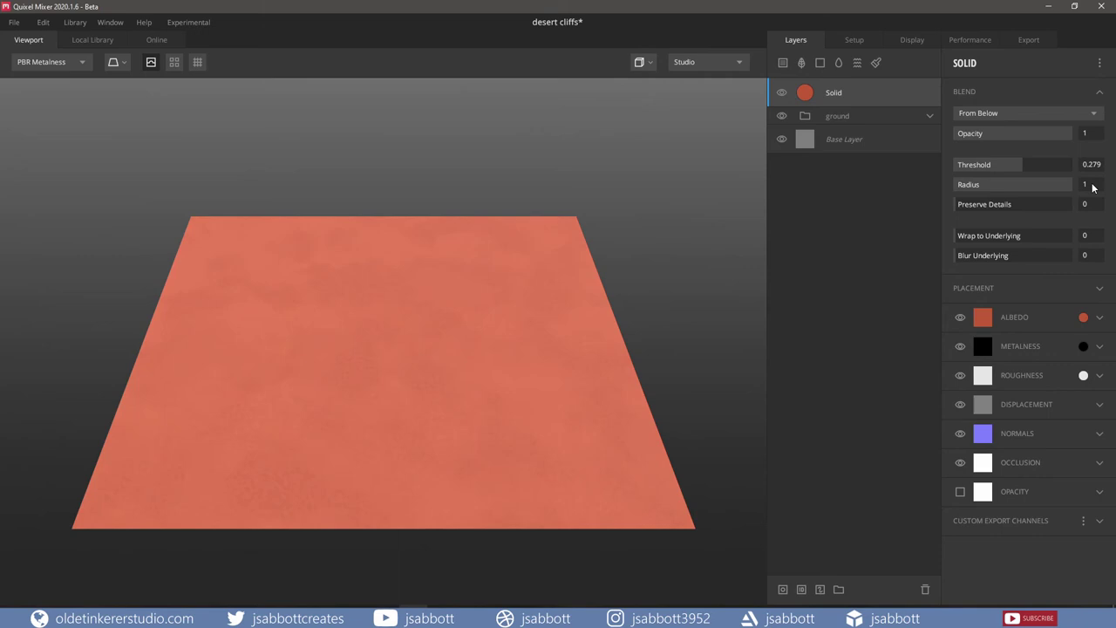
pyautogui.click(1093, 205)
pyautogui.write('10')
pyautogui.press('Return')
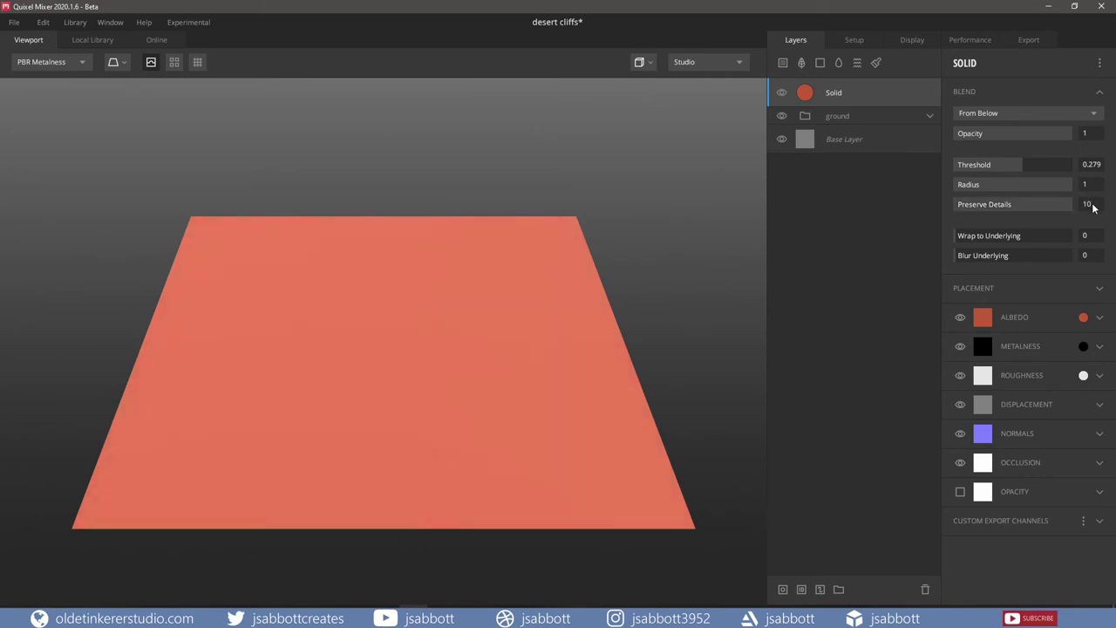
# Add a mask stack with a Worley 1 noise component to the BF5938 solid layer.
pyautogui.rightClick(854, 91)
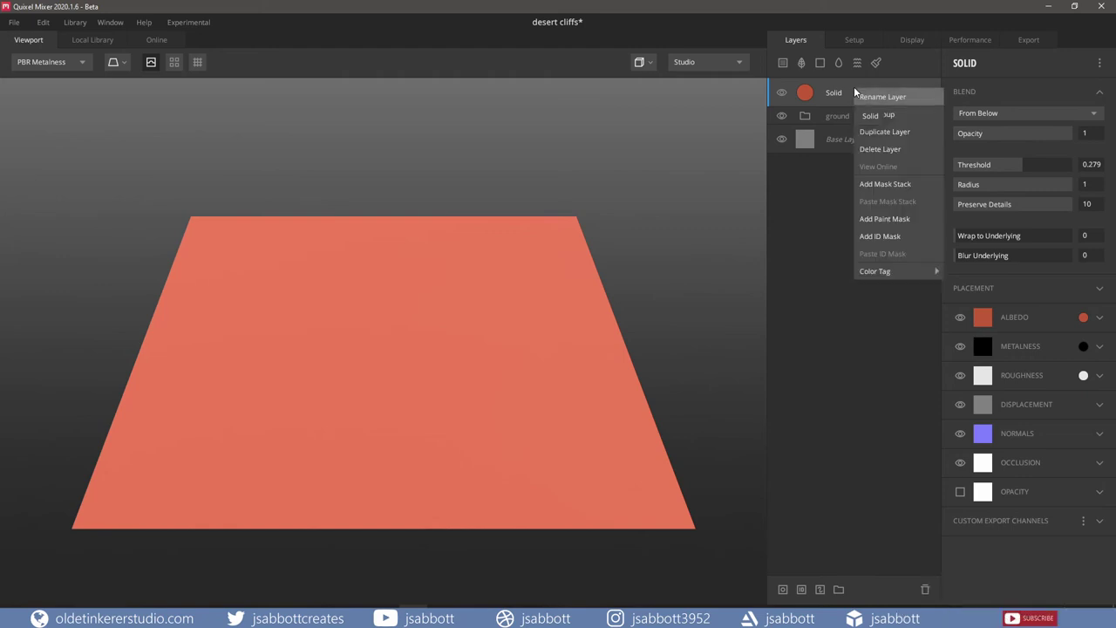
pyautogui.click(891, 185)
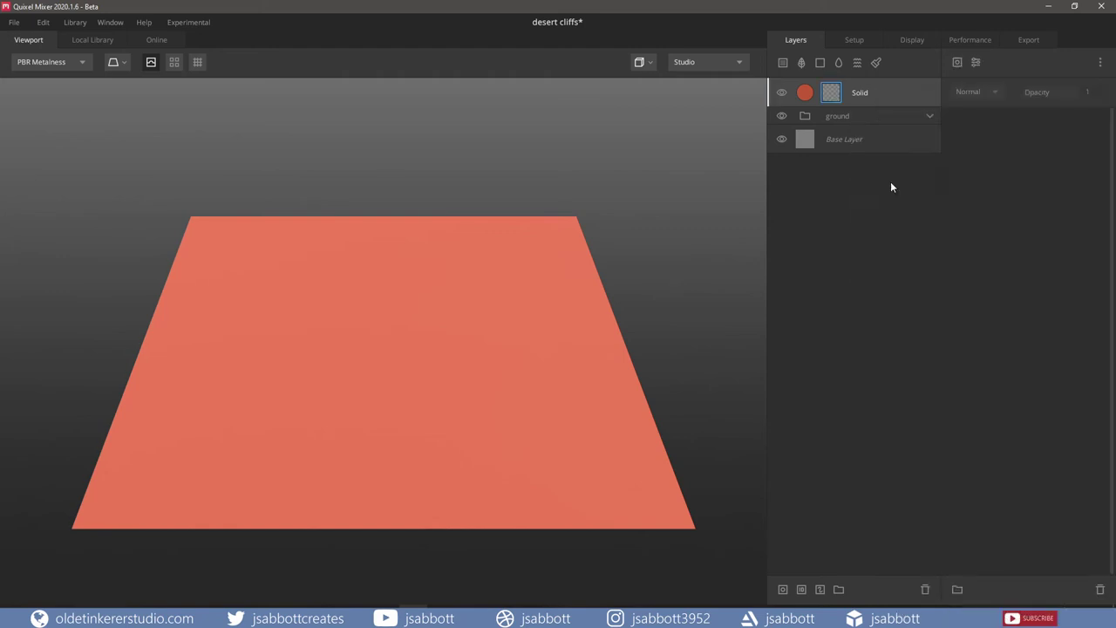
pyautogui.click(957, 62)
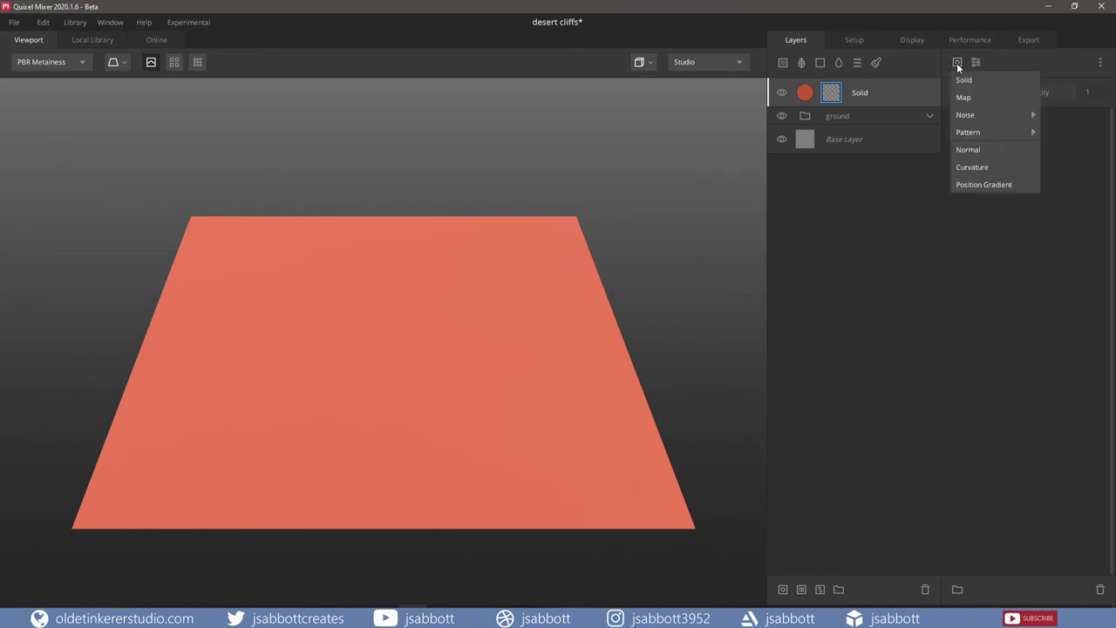
pyautogui.moveTo(977, 114)
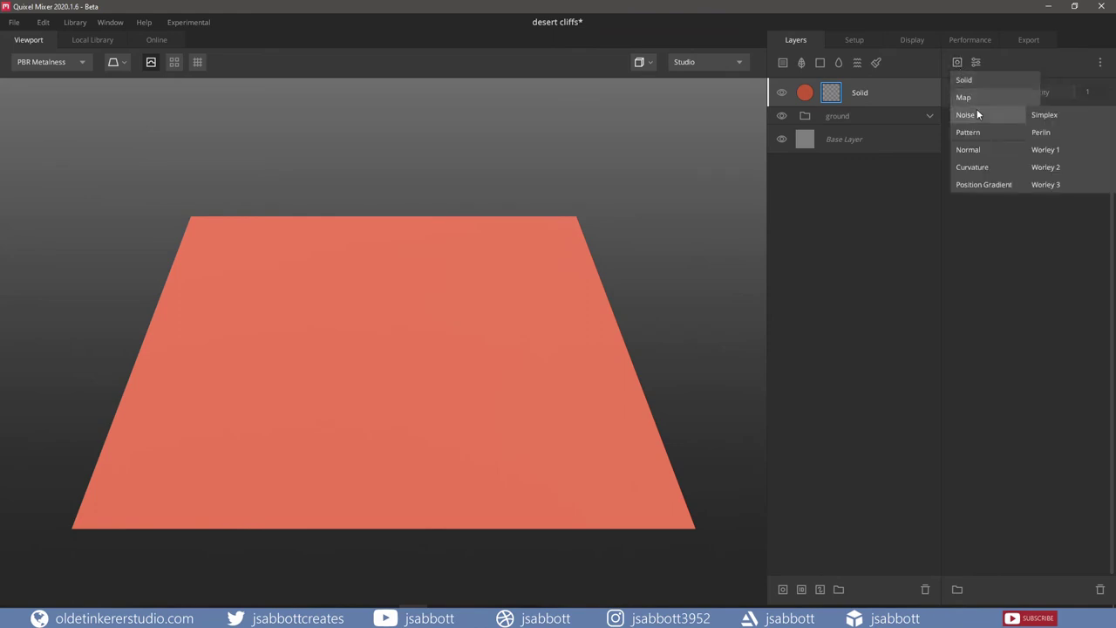
pyautogui.click(1064, 150)
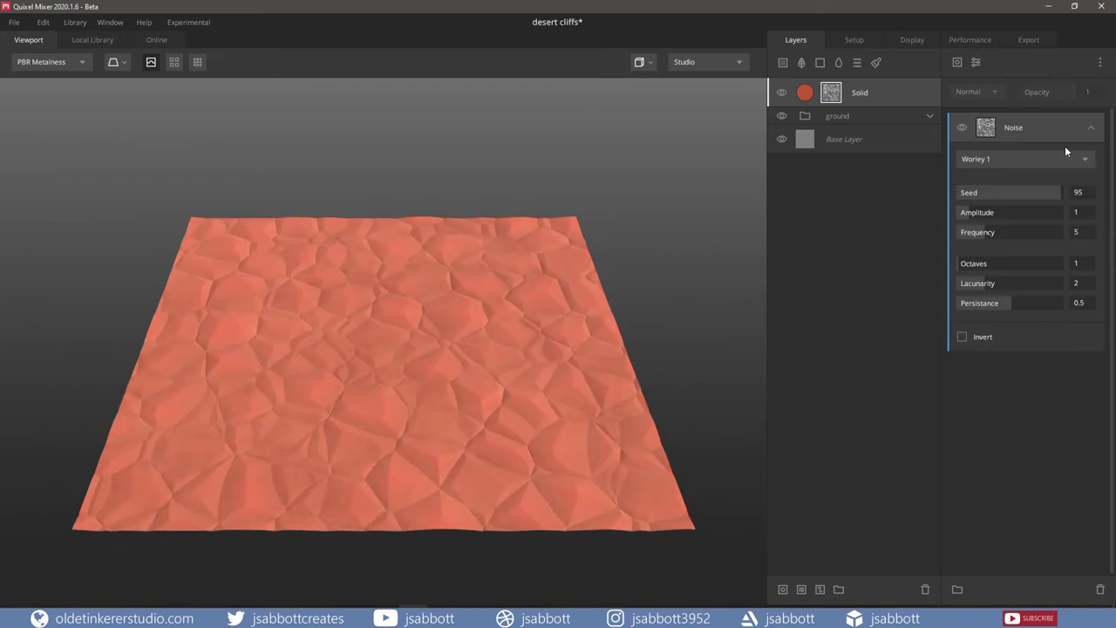
# Set the Worley 1 noise mask to seed 19, amplitude 10 and frequency 1.7.
pyautogui.click(1079, 192)
pyautogui.write('19')
pyautogui.press('Return')
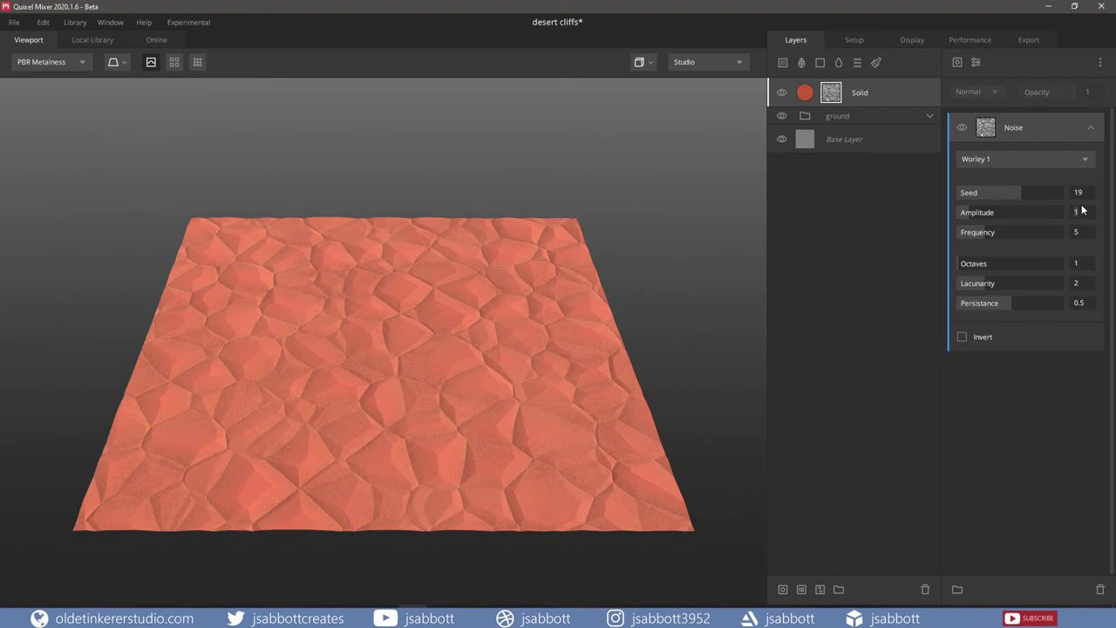
pyautogui.click(1079, 212)
pyautogui.write('10')
pyautogui.press('Return')
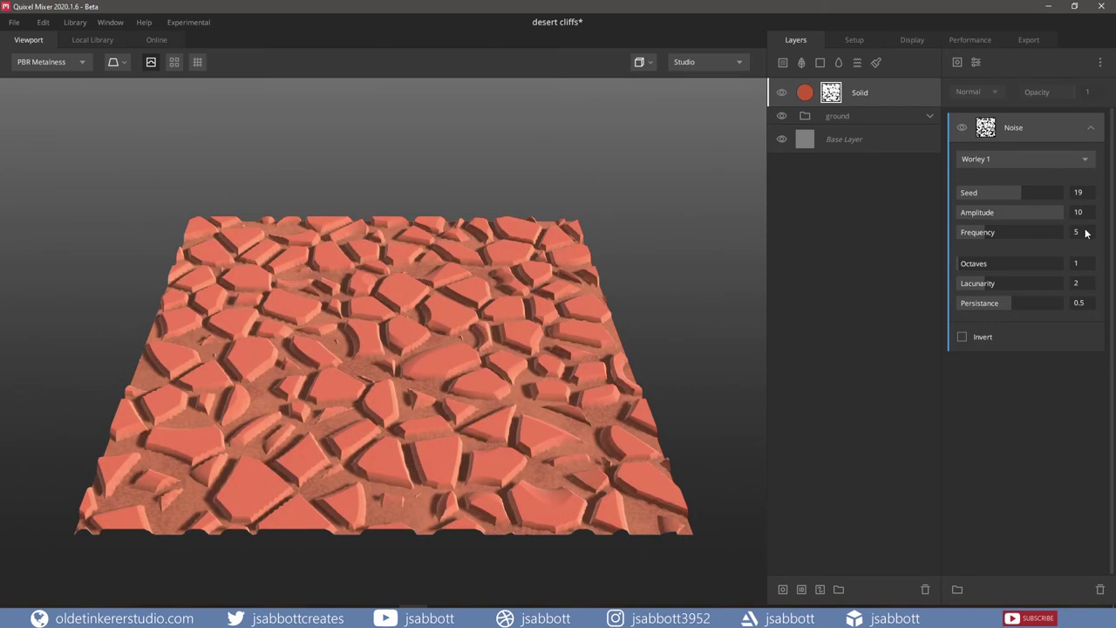
pyautogui.click(1078, 232)
pyautogui.write('1.7')
pyautogui.press('Return')
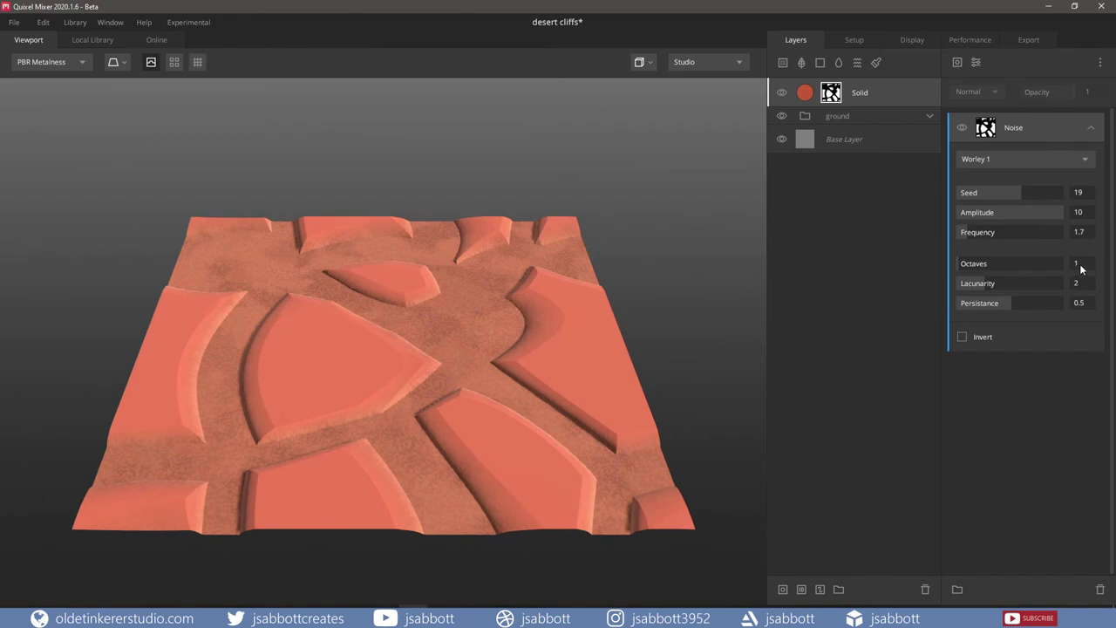
# Set the Worley 1 noise mask's octaves to 10, lacunarity to 1.8 and persistence to 0.57.
pyautogui.click(1078, 264)
pyautogui.write('10')
pyautogui.press('Return')
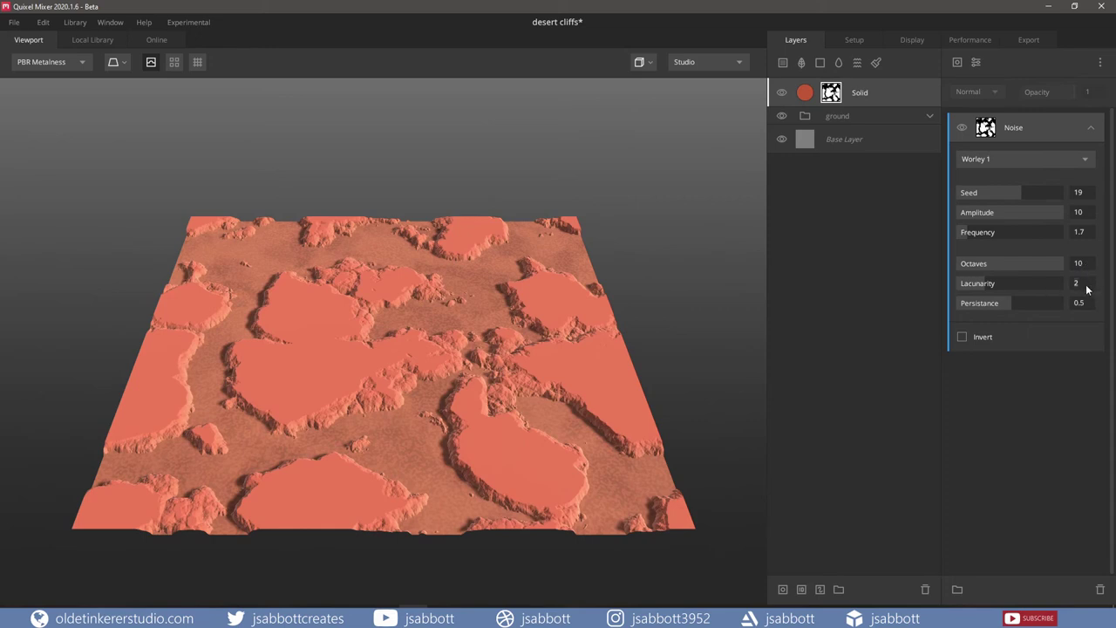
pyautogui.click(1081, 284)
pyautogui.write('1.8')
pyautogui.press('Return')
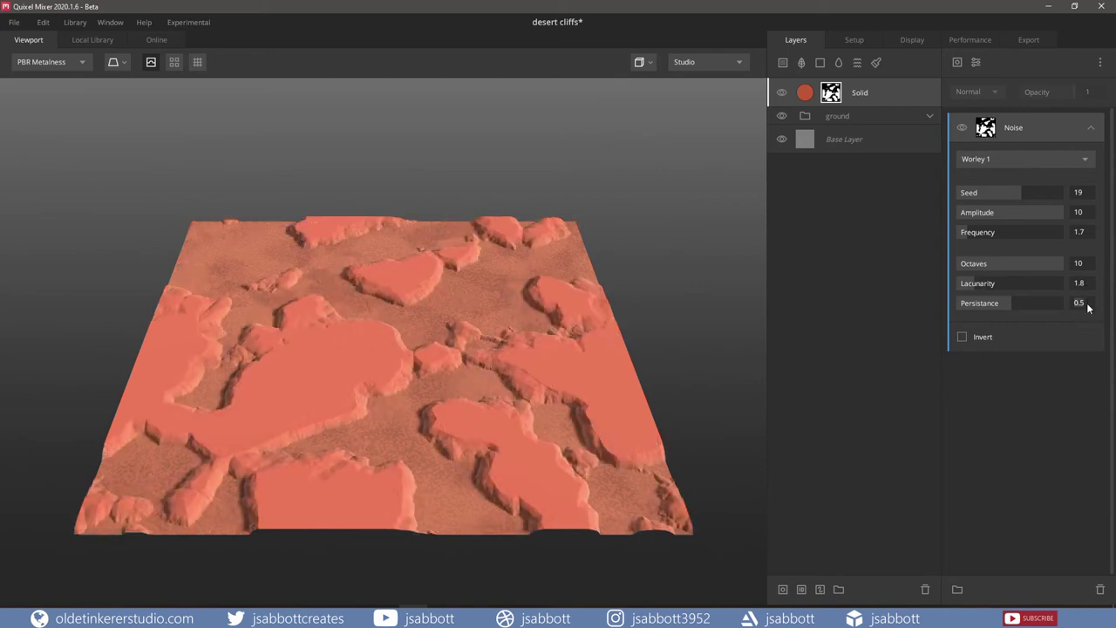
pyautogui.click(1081, 302)
pyautogui.write('0.57')
pyautogui.press('Return')
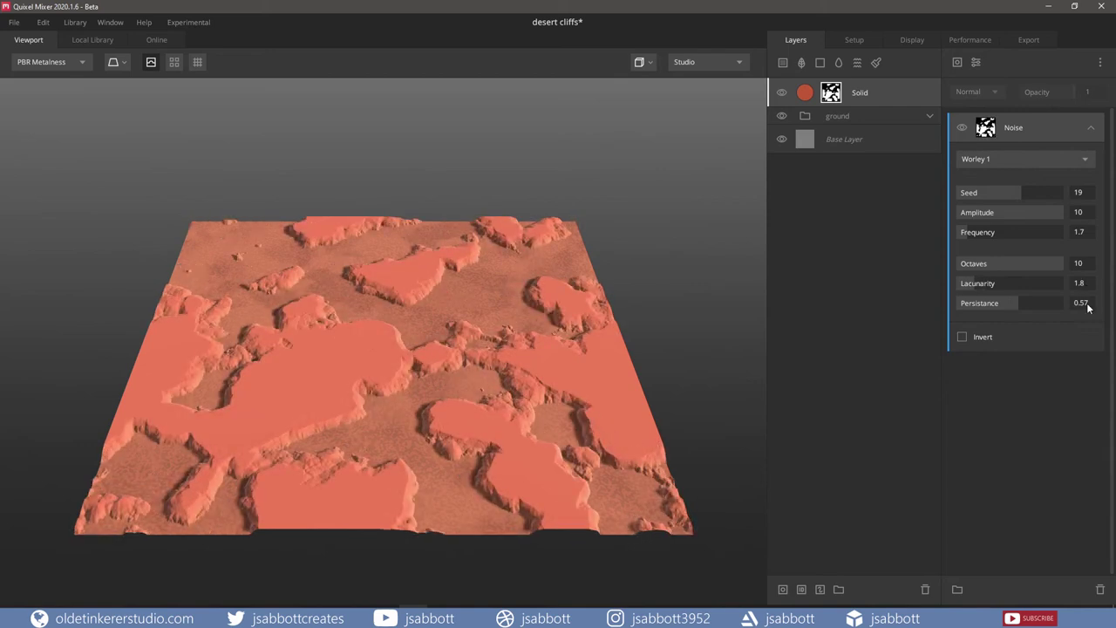
# Duplicate the Worley-masked solid layer and set the copy's albedo colour to C96442.
pyautogui.rightClick(884, 96)
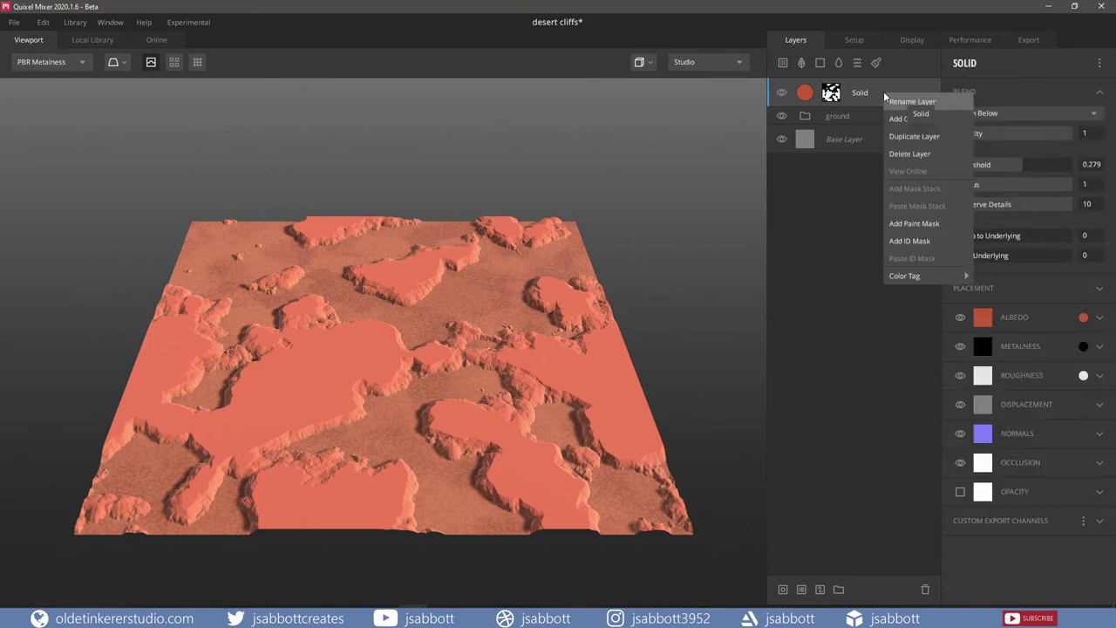
pyautogui.click(914, 136)
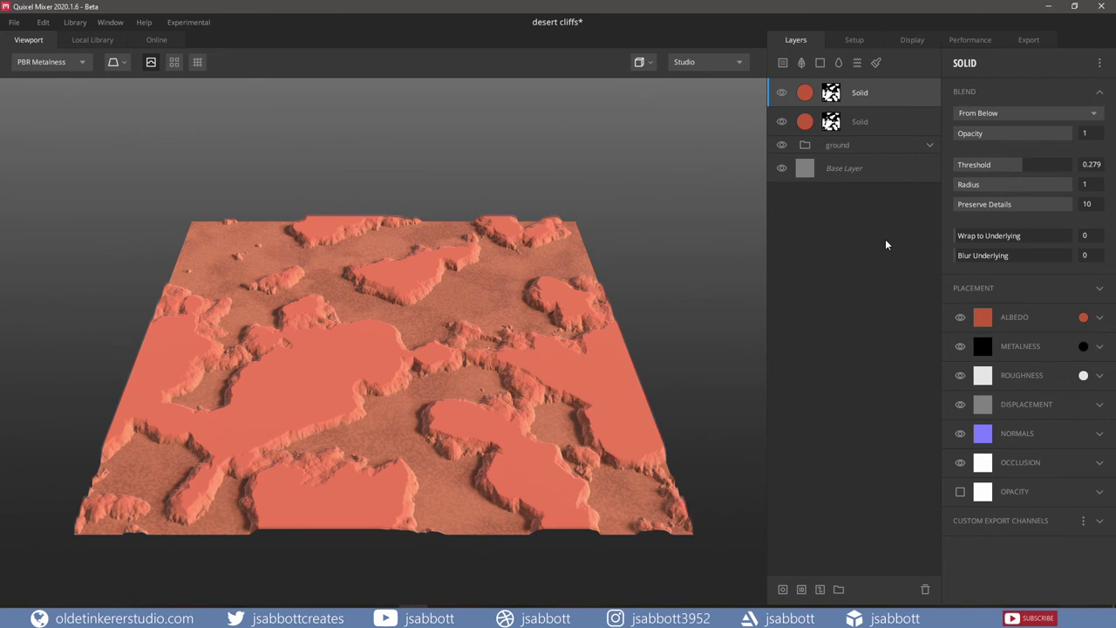
pyautogui.click(1083, 317)
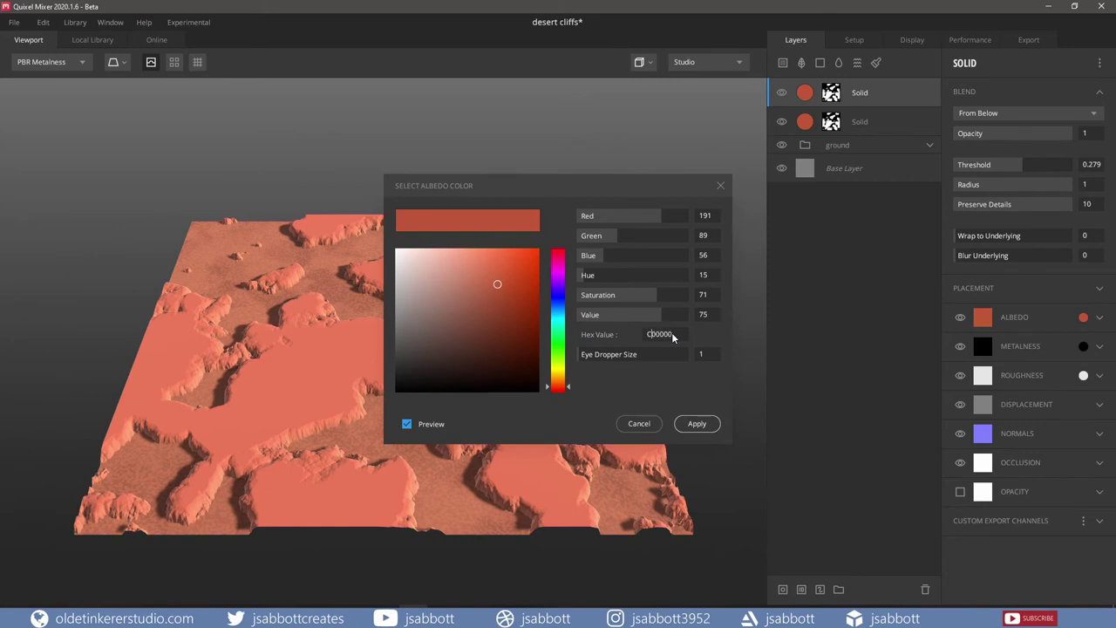
pyautogui.press('Return')
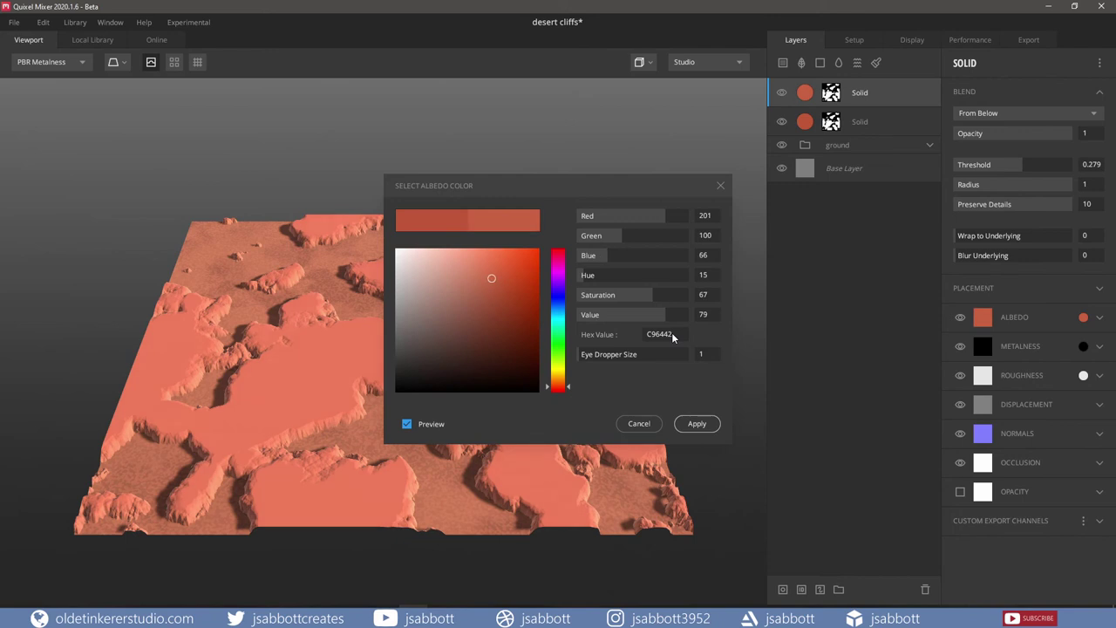
pyautogui.click(696, 425)
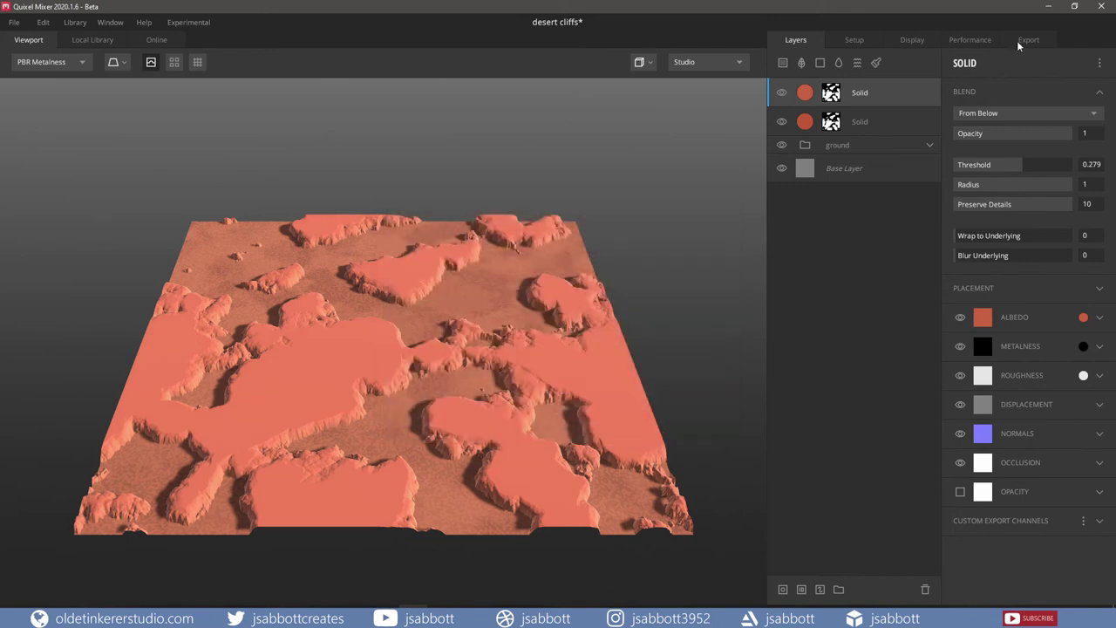
# Set the top solid layer's blend mode to From Above and its Worley 1 noise mask's seed to -16.
pyautogui.click(1004, 114)
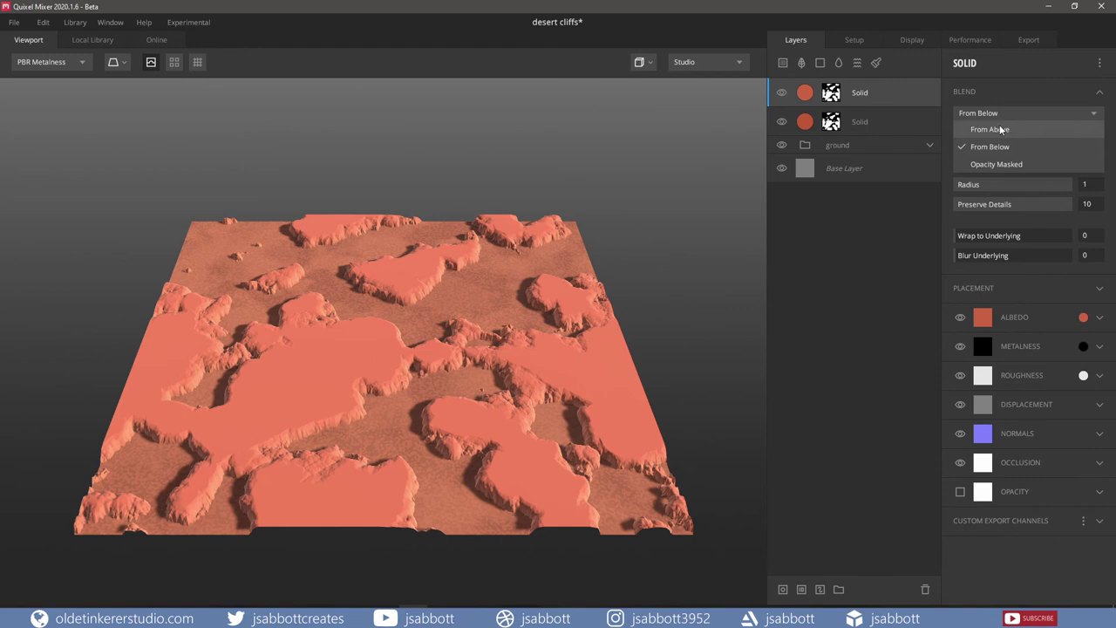
pyautogui.click(997, 129)
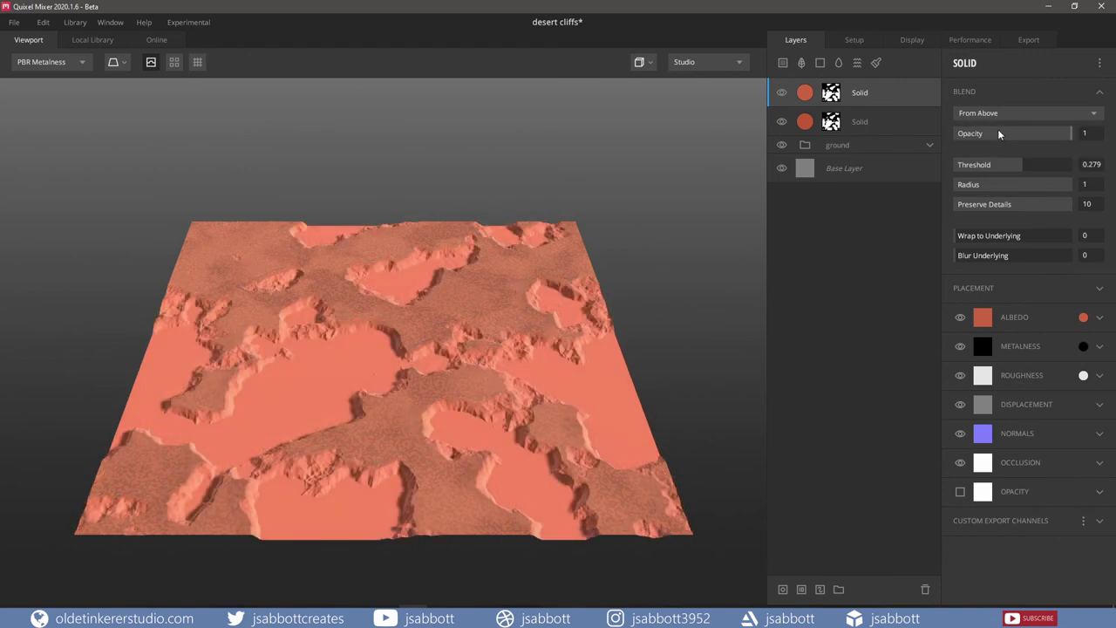
pyautogui.click(833, 95)
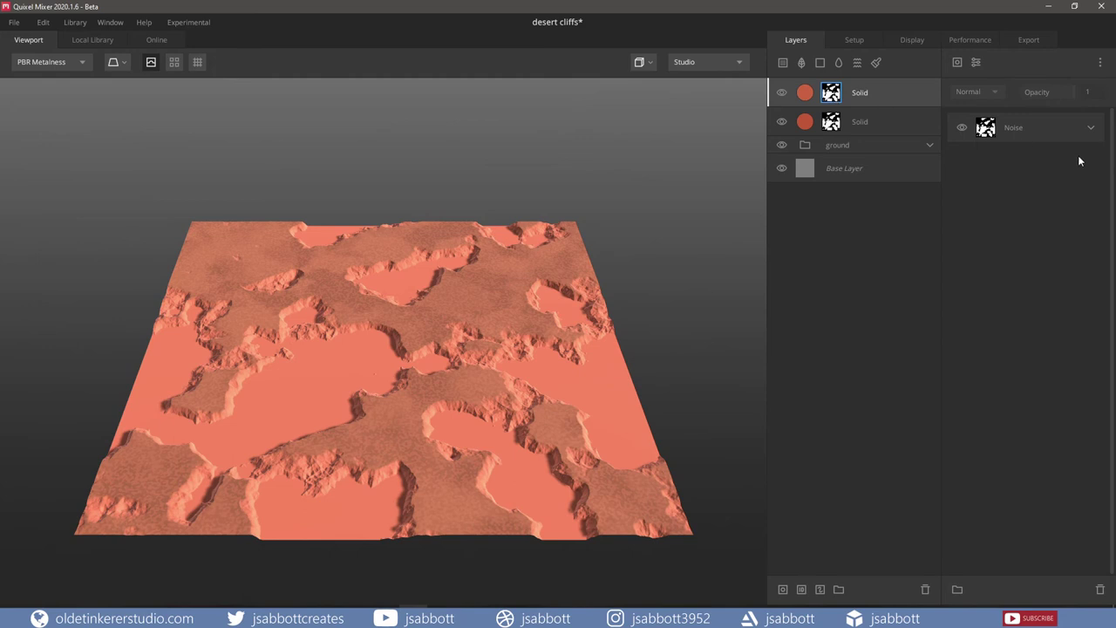
pyautogui.click(1091, 129)
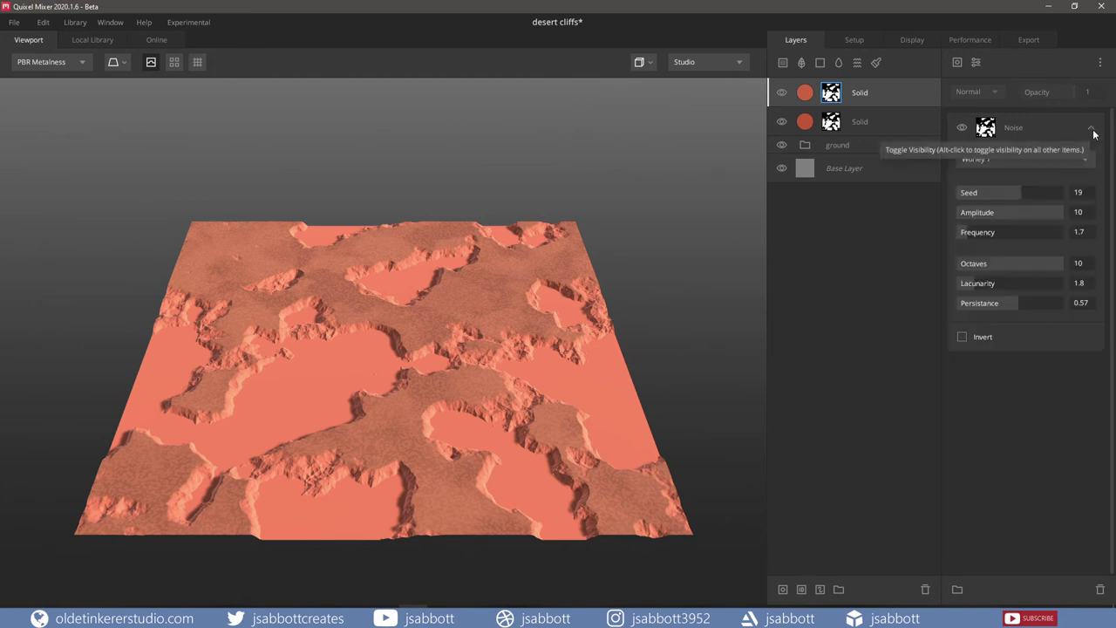
pyautogui.click(1088, 192)
pyautogui.write('-16')
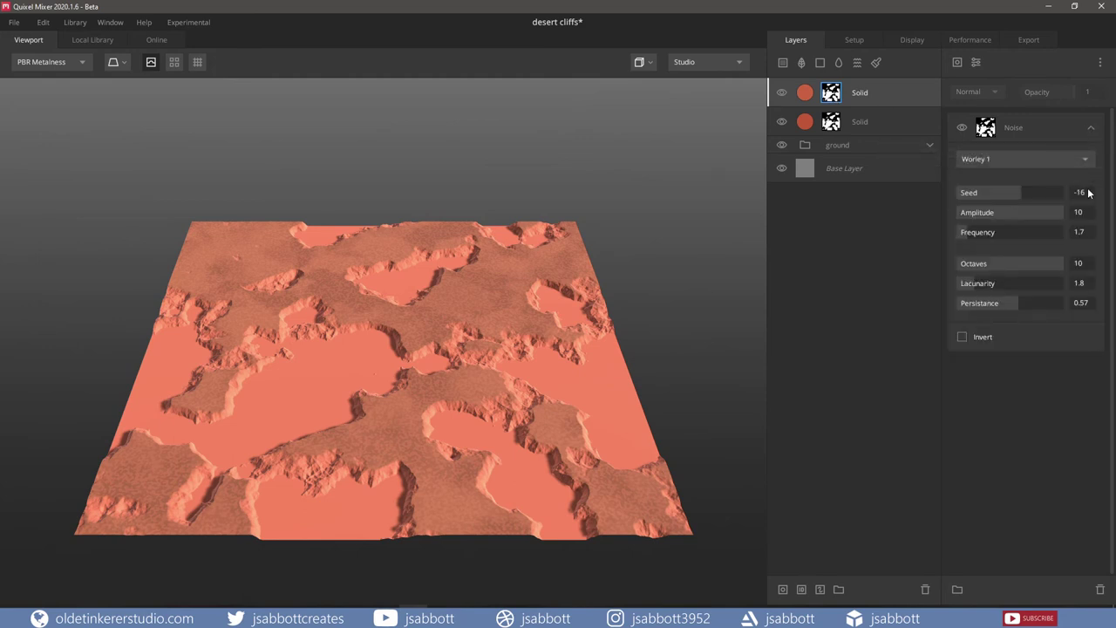
pyautogui.press('Return')
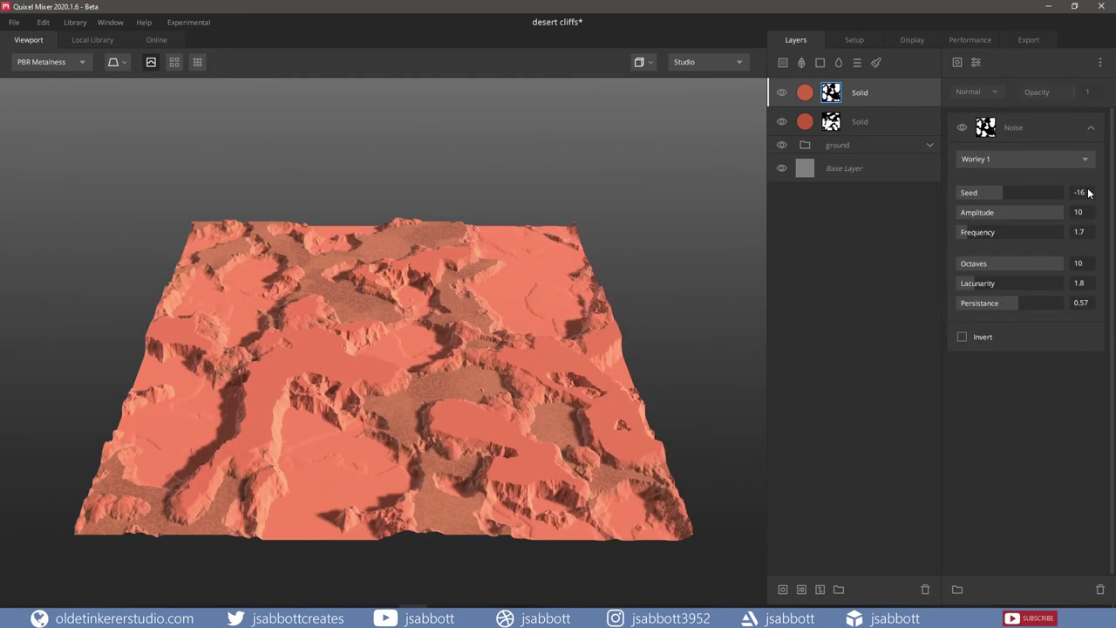
# Set the top layer's Worley 1 noise frequency to 1.8 and octaves to 5.
pyautogui.click(1090, 234)
pyautogui.write('1.8')
pyautogui.press('Return')
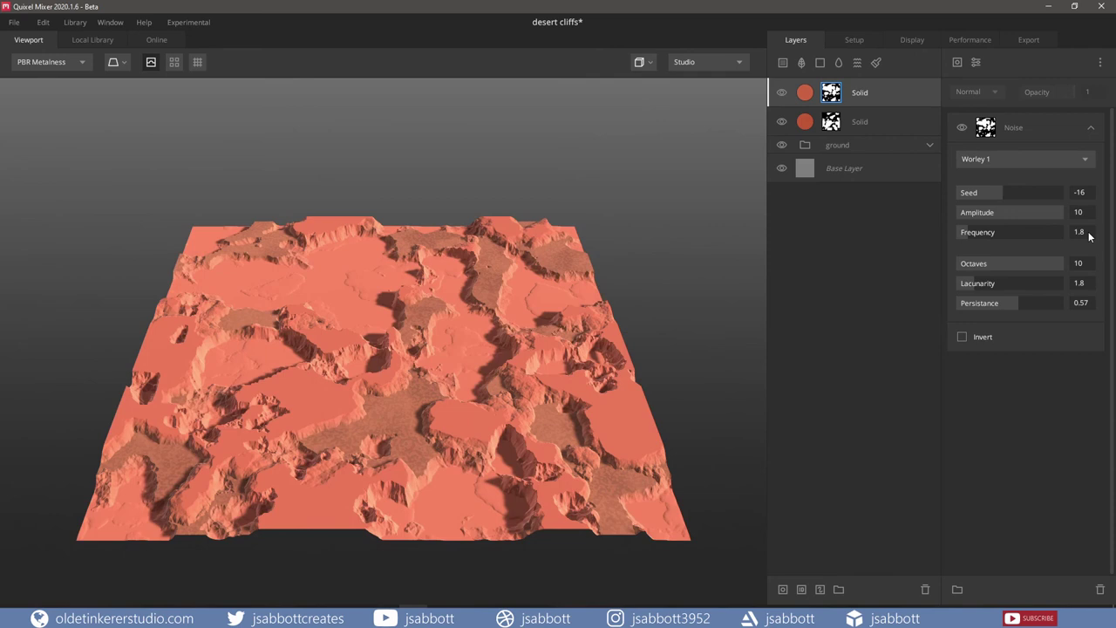
pyautogui.click(1089, 266)
pyautogui.write('5')
pyautogui.press('Return')
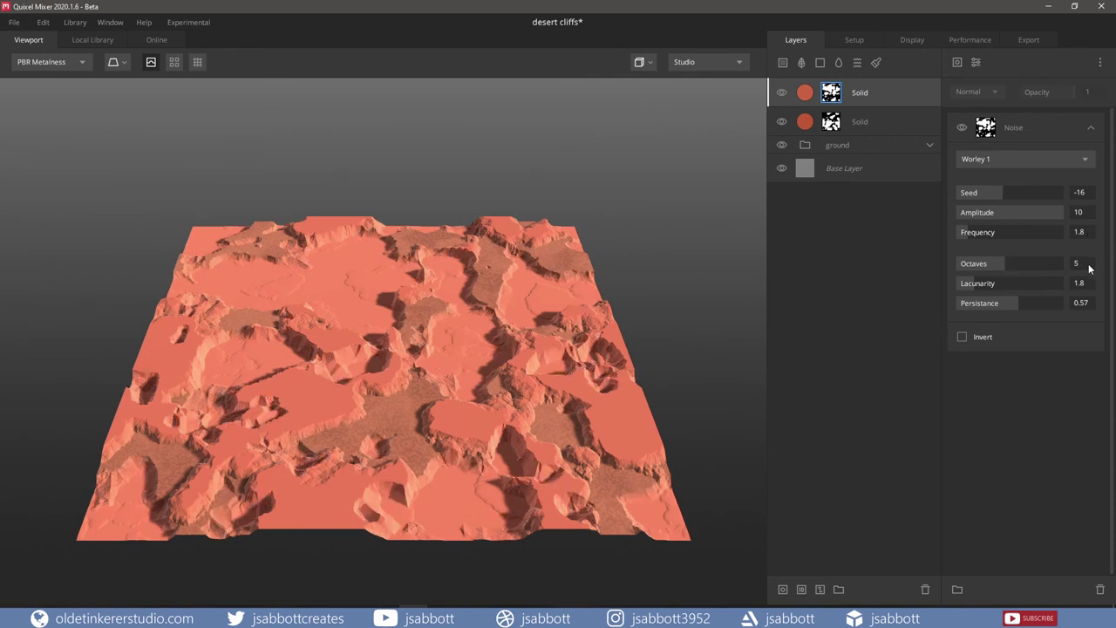
# Set the top layer's Worley 1 noise lacunarity to 2 and persistence to 0.5.
pyautogui.click(1087, 284)
pyautogui.write('2')
pyautogui.press('Return')
pyautogui.click(1089, 305)
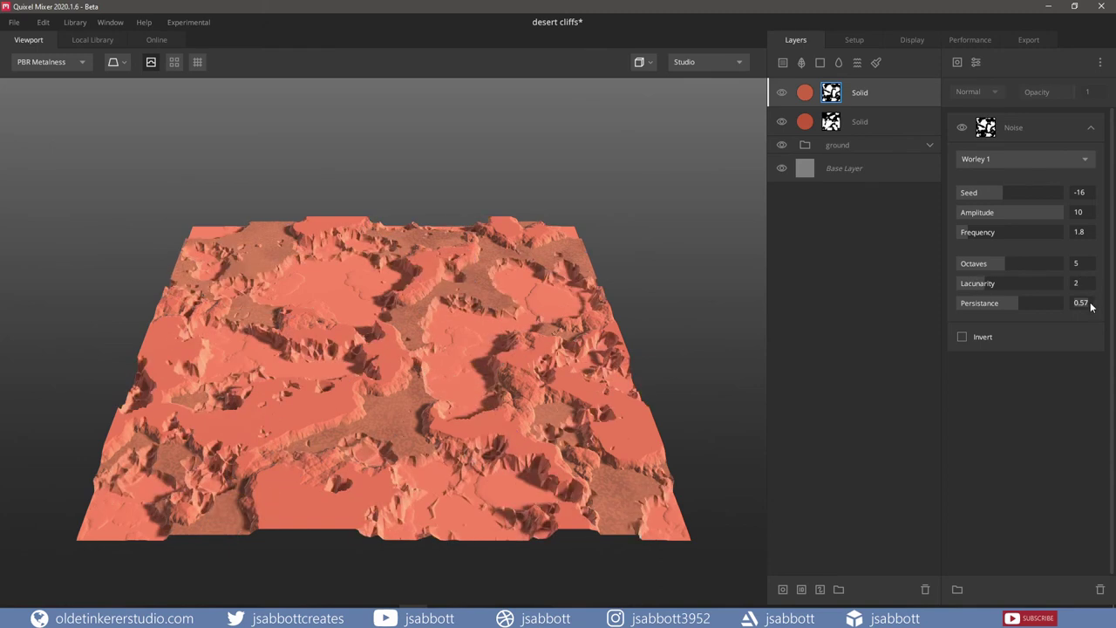
pyautogui.write('0.5')
pyautogui.press('Return')
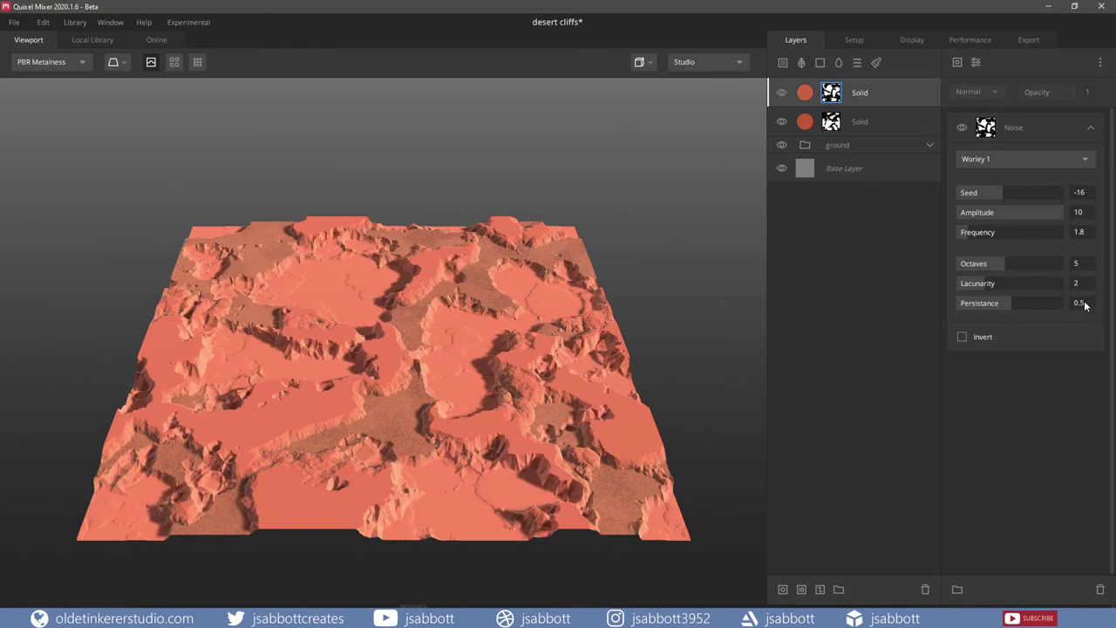
# Add a new solid layer on top of the stack with albedo colour D88C72.
pyautogui.click(822, 63)
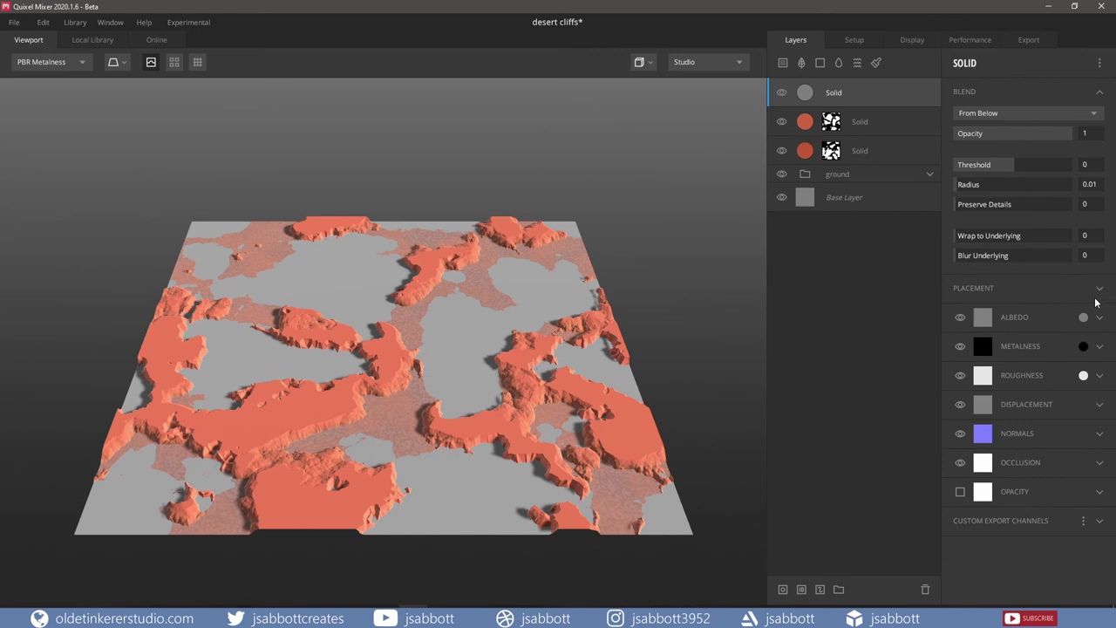
pyautogui.click(1084, 318)
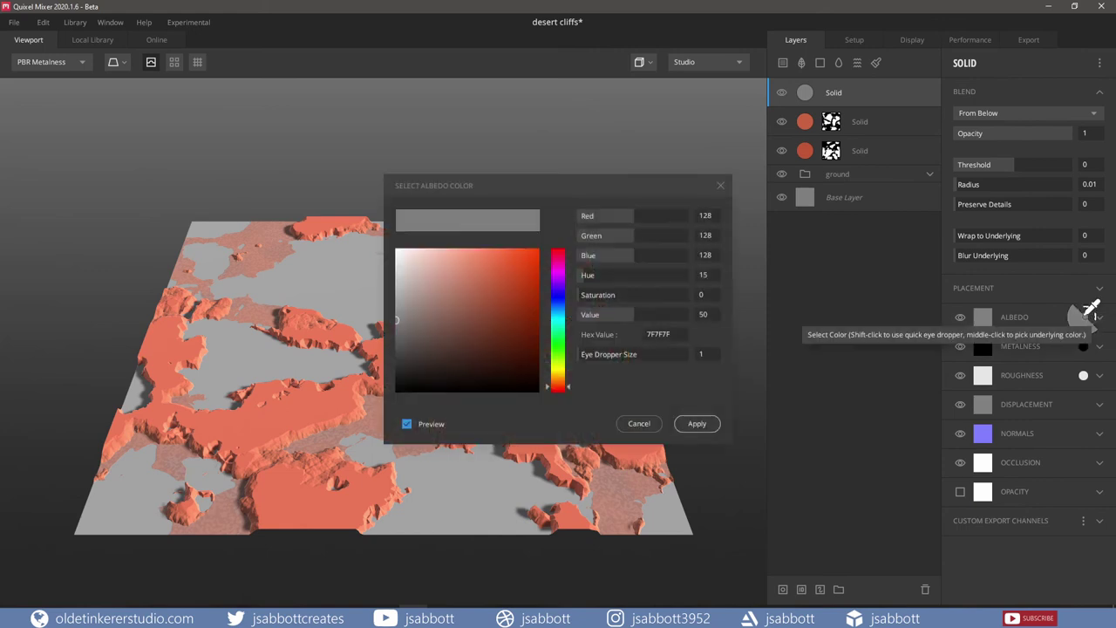
pyautogui.doubleClick(676, 333)
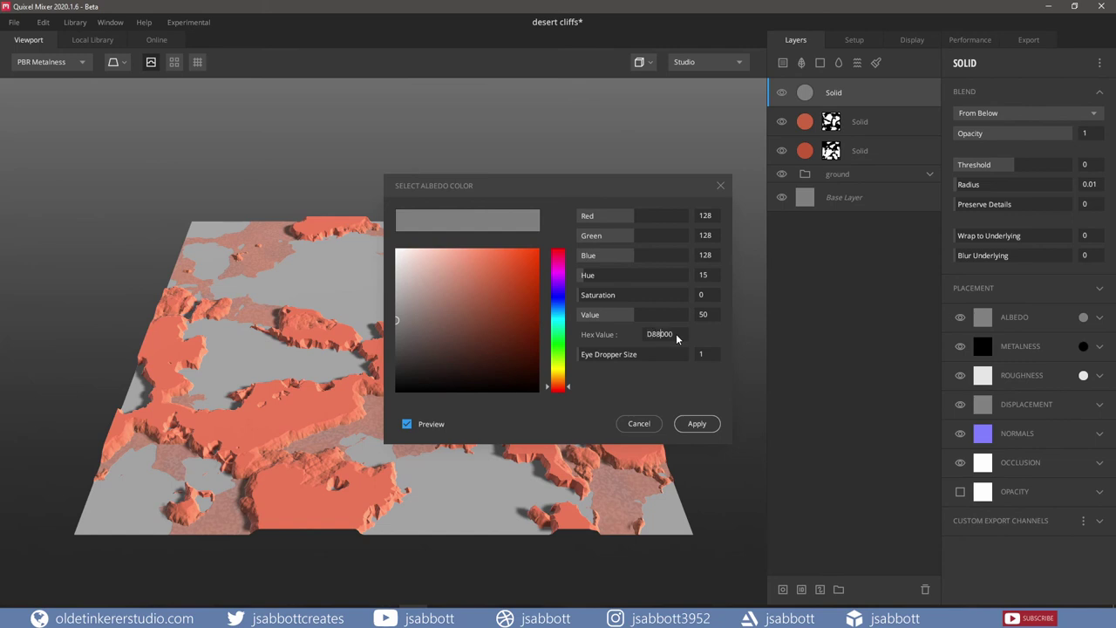
pyautogui.write('D88C72')
pyautogui.press('Return')
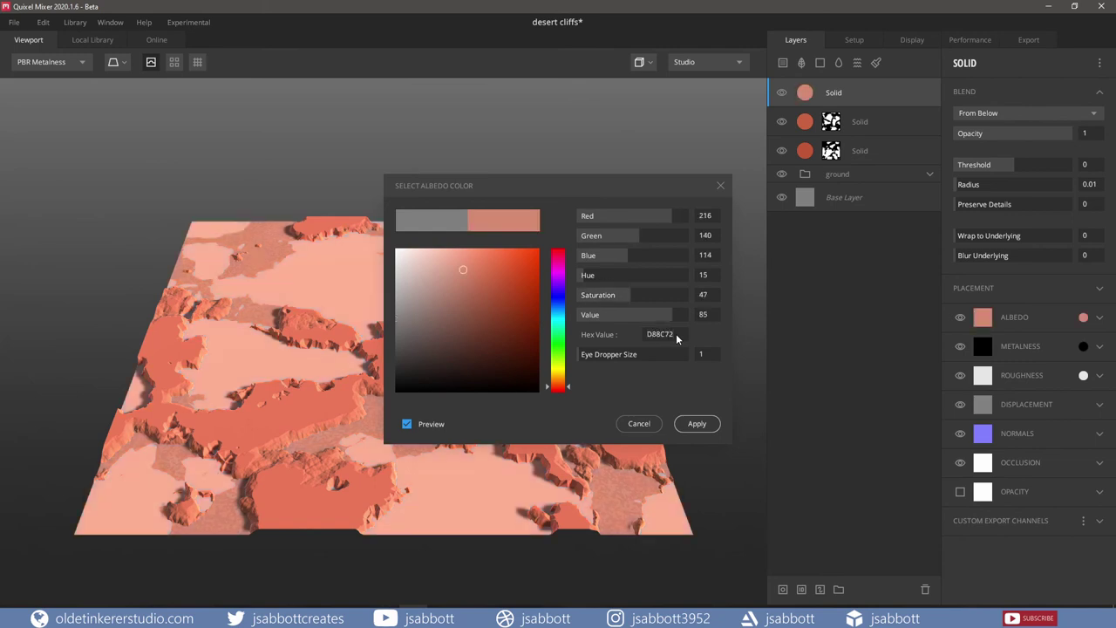
pyautogui.click(699, 422)
# Add a mask stack with a Curvature component set to Edges Only to the D88C72 solid layer.
pyautogui.click(958, 63)
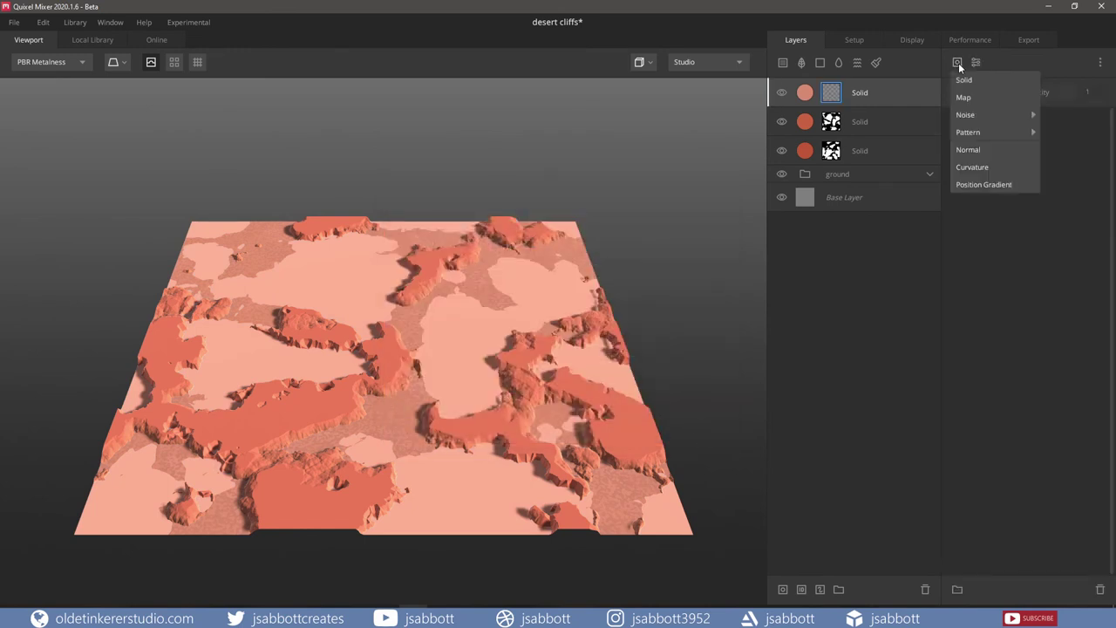
pyautogui.click(977, 167)
pyautogui.click(984, 160)
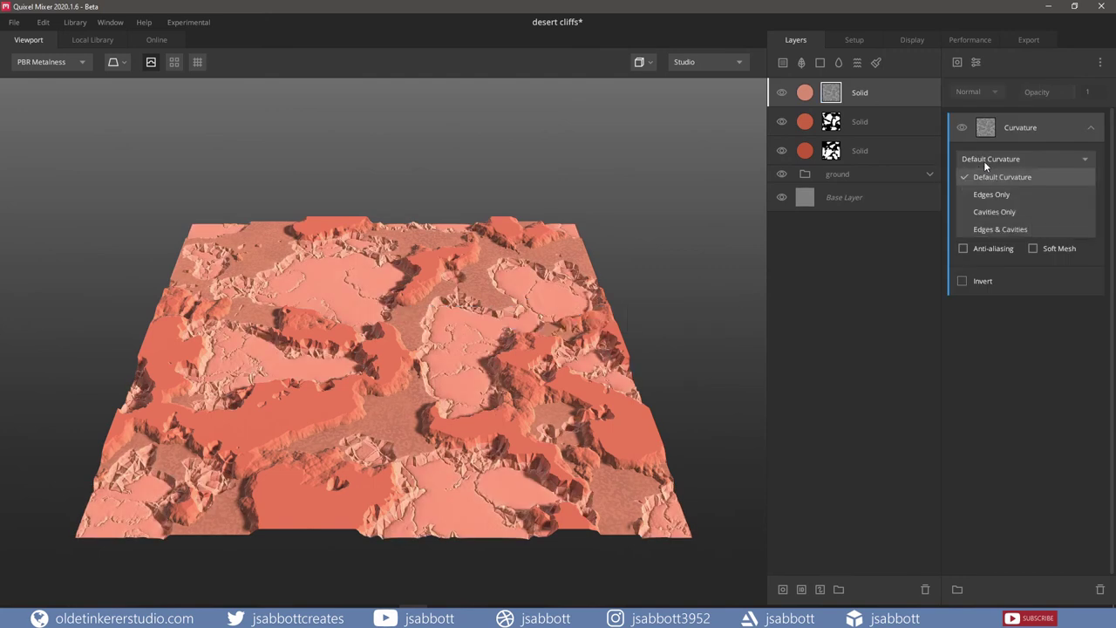
pyautogui.click(995, 193)
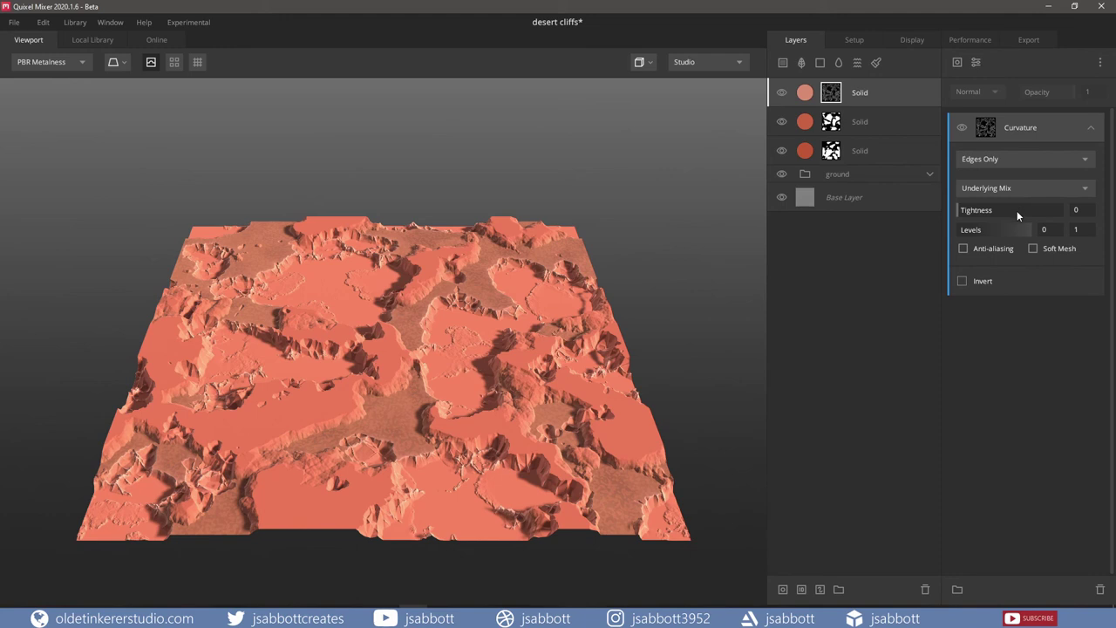
# Set the curvature mask's tightness to 0.315 and its levels to 0.315 and 0.444.
pyautogui.click(1081, 210)
pyautogui.write('0.15')
pyautogui.press('Return')
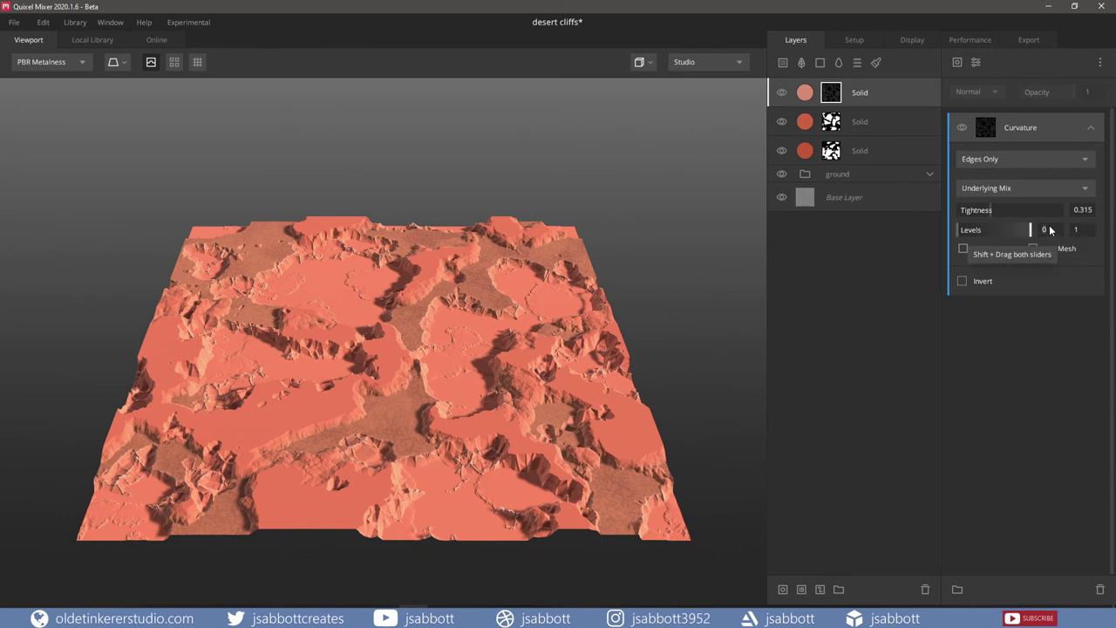
pyautogui.doubleClick(1050, 229)
pyautogui.write('.315')
pyautogui.press('Return')
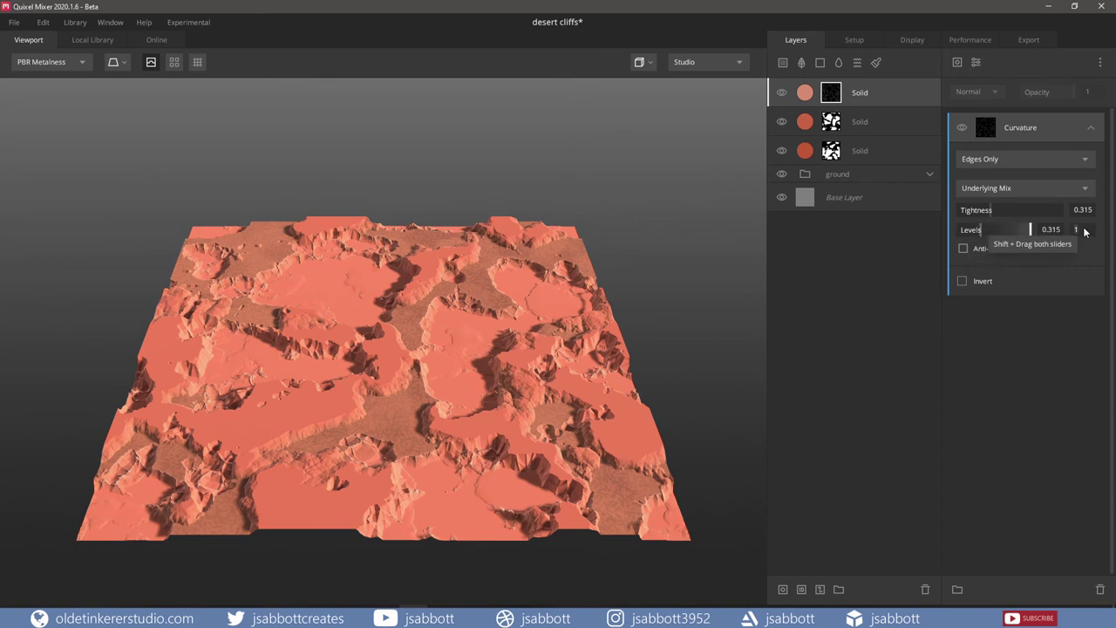
pyautogui.doubleClick(1078, 229)
pyautogui.write('.444')
pyautogui.press('Return')
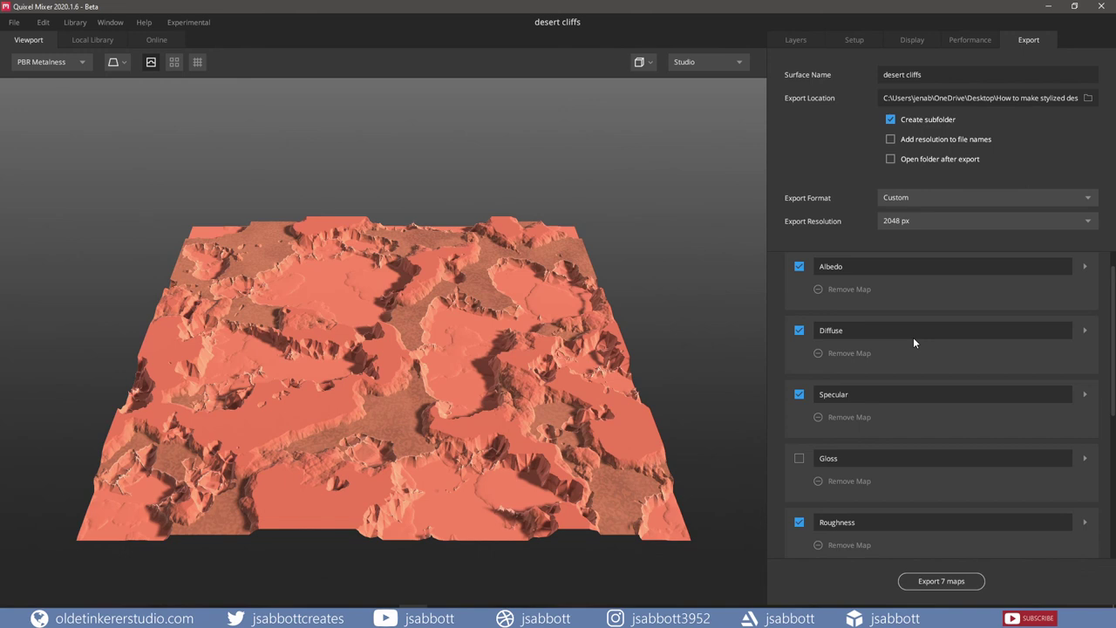
# Review which texture maps are enabled for export of the desert cliffs surface.
pyautogui.scroll(-5, 912, 336)
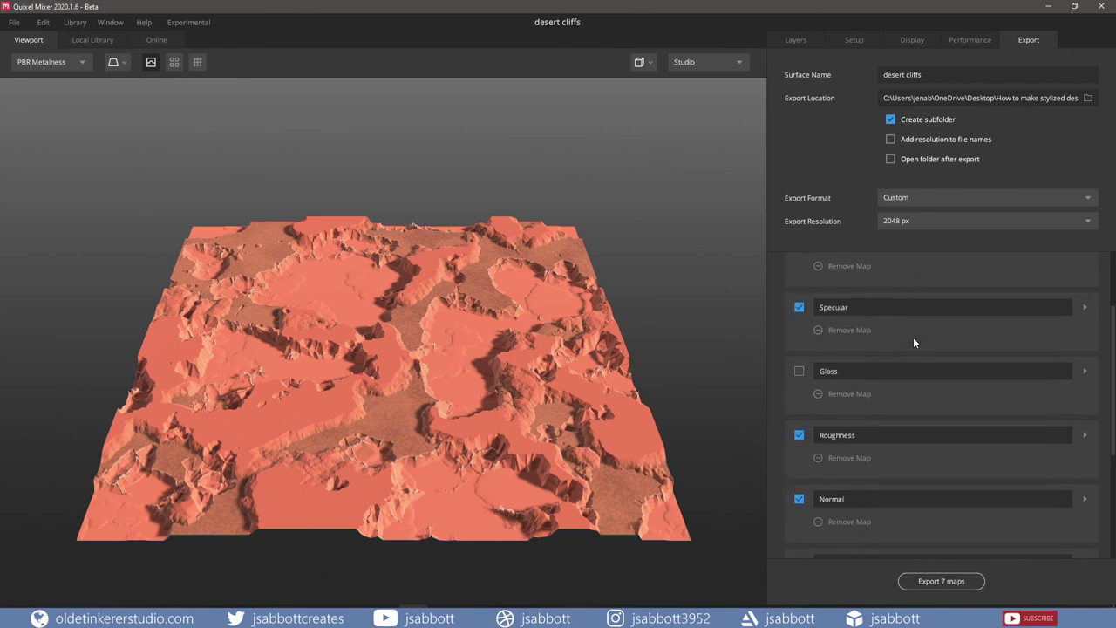
pyautogui.scroll(-3, 913, 342)
pyautogui.scroll(8, 914, 342)
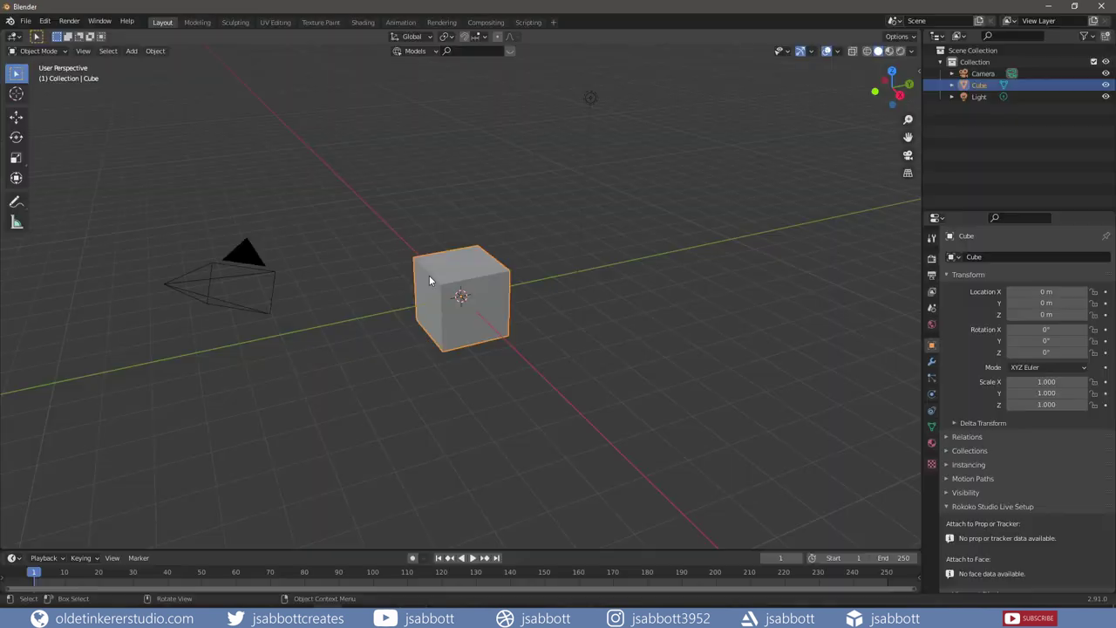
# In Blender, delete the default cube and add a plane scaled by a factor of 5.
pyautogui.press('Delete')
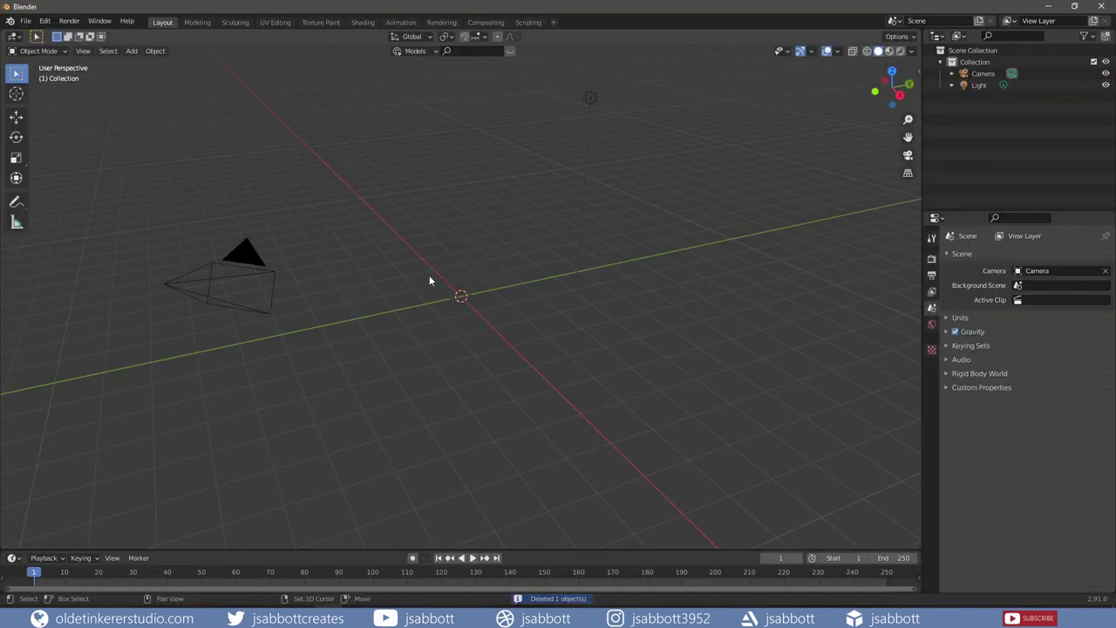
pyautogui.hotkey('shift', 'a')
pyautogui.click(486, 277)
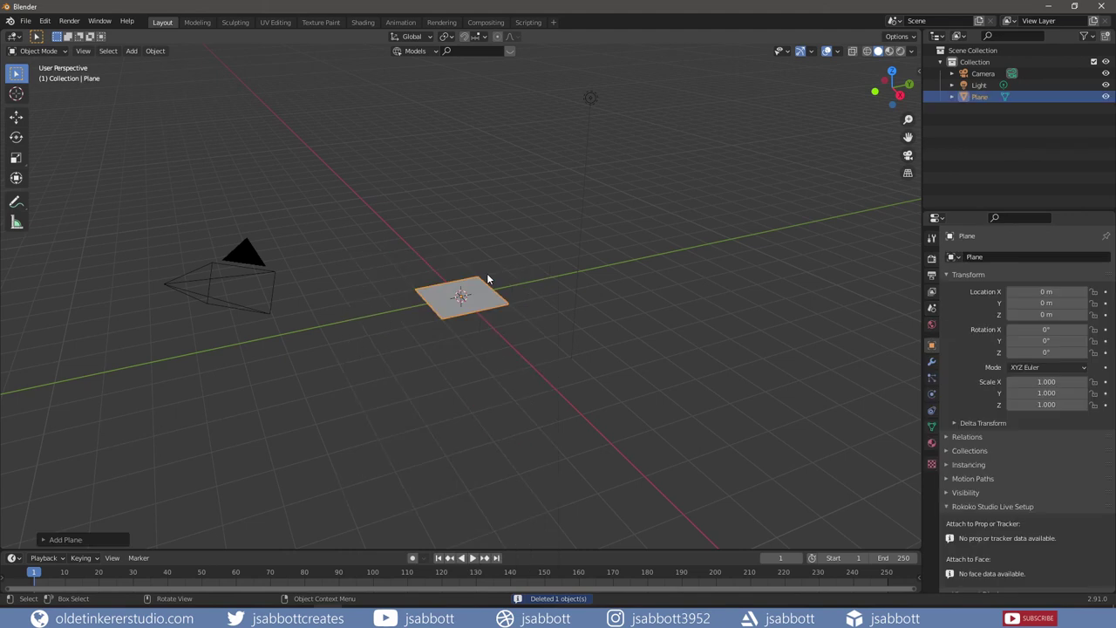
pyautogui.press('s')
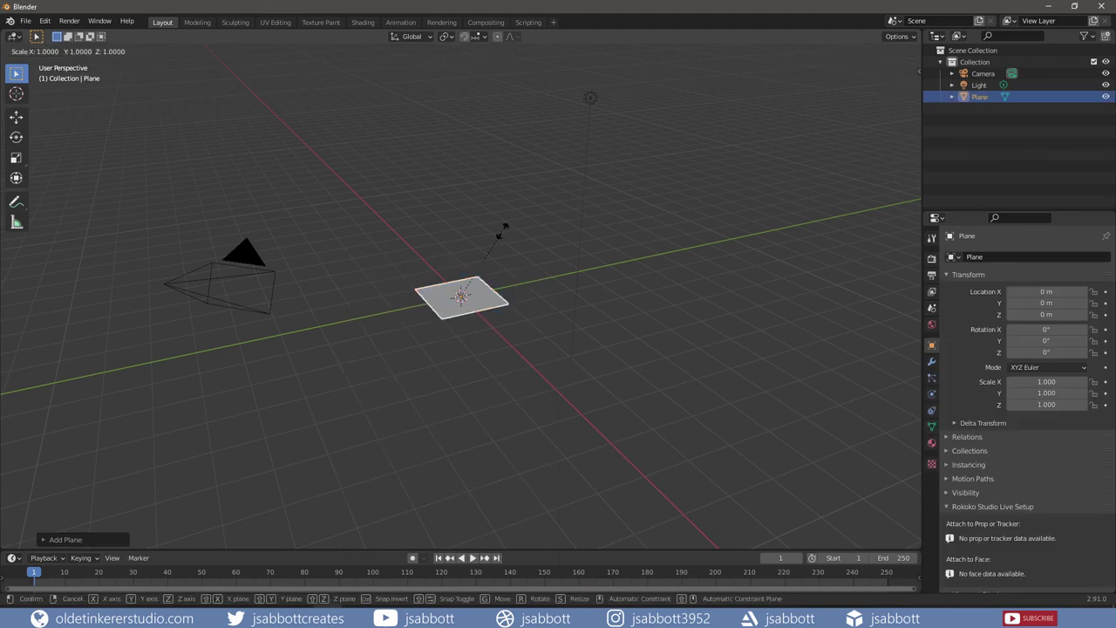
pyautogui.press('5')
pyautogui.press('Return')
# Subdivide the plane's mesh in Edit Mode with 75 cuts.
pyautogui.press('Tab')
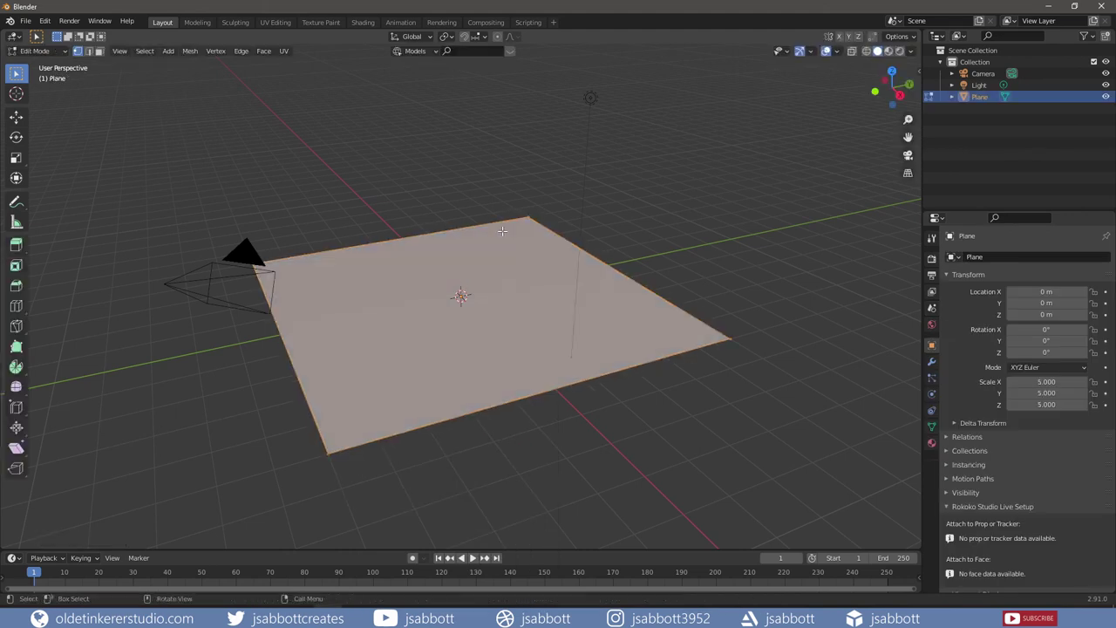
pyautogui.rightClick(485, 250)
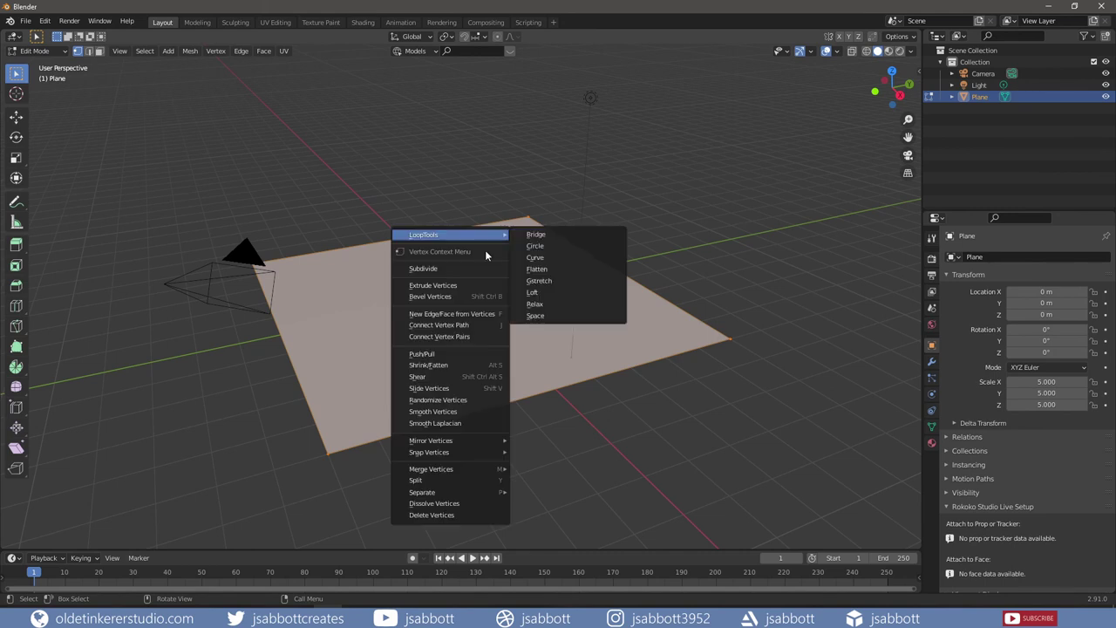
pyautogui.click(478, 264)
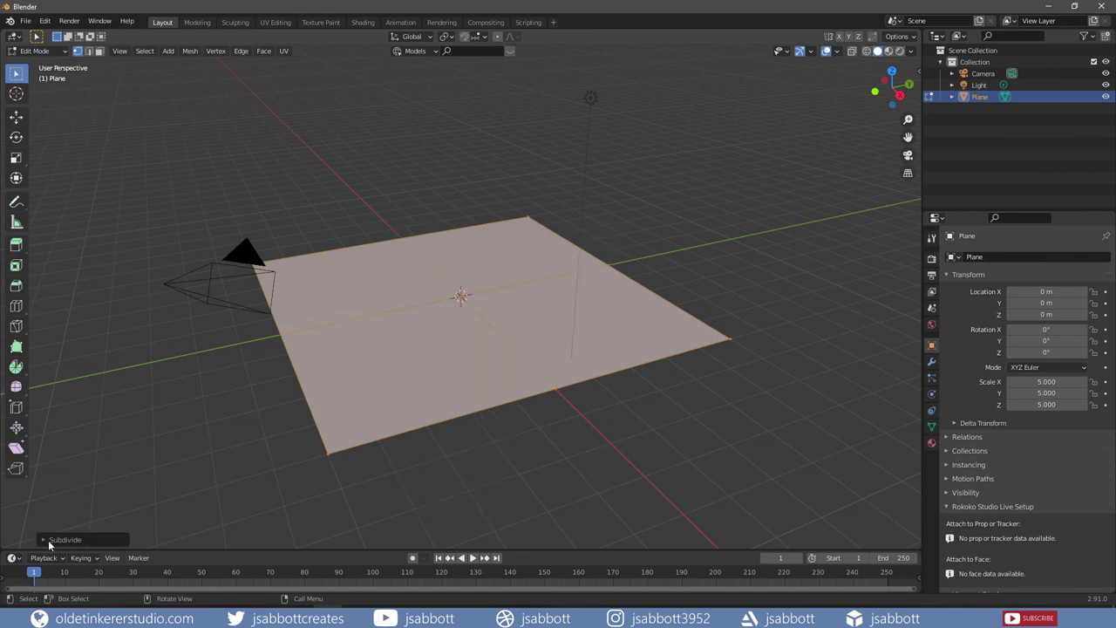
pyautogui.click(49, 540)
pyautogui.click(133, 459)
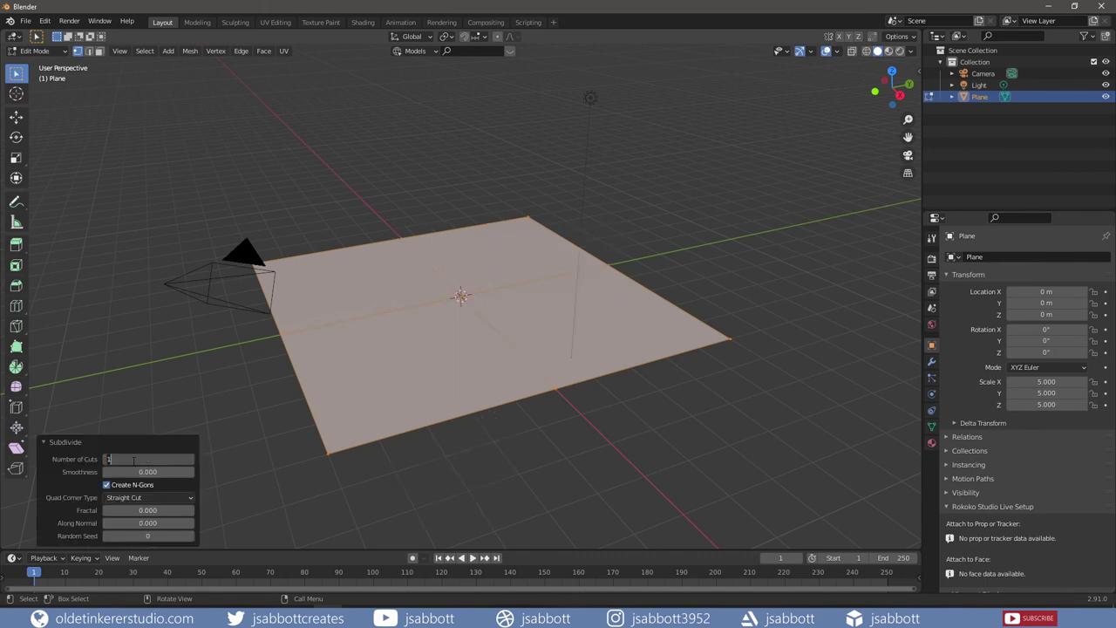
pyautogui.write('75')
pyautogui.press('Return')
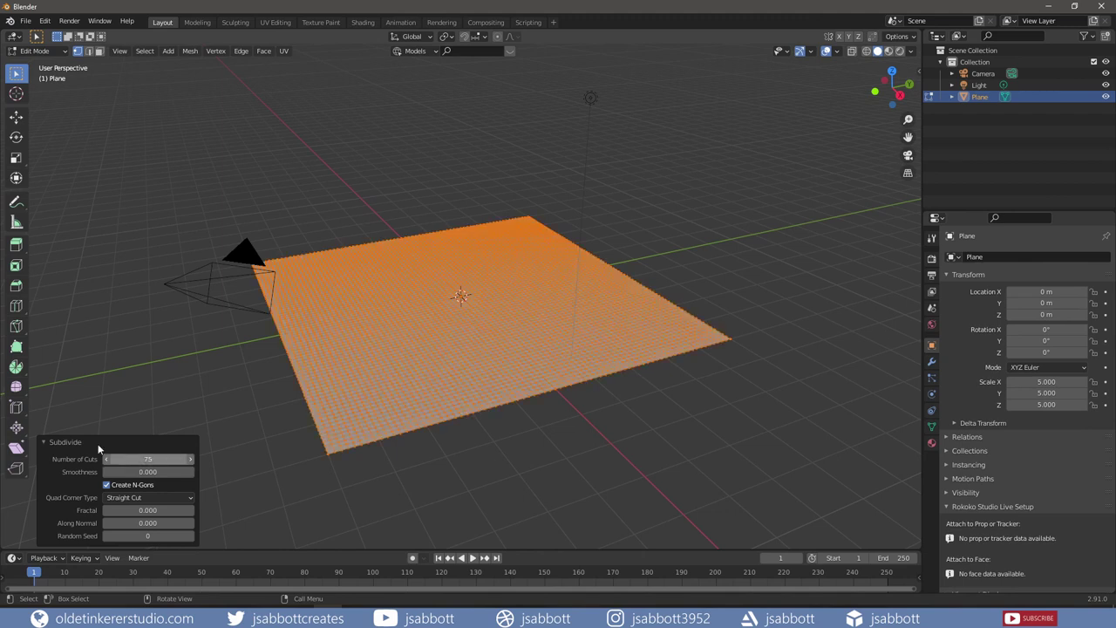
pyautogui.click(48, 444)
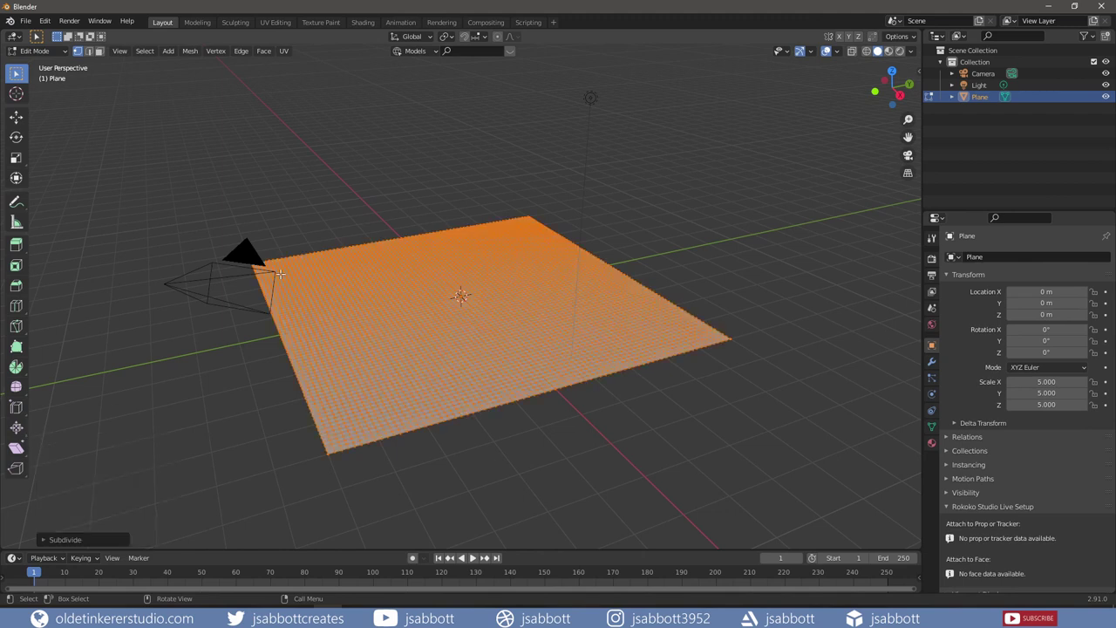
# Add a Displace modifier to the subdivided plane and open its texture settings.
pyautogui.click(931, 363)
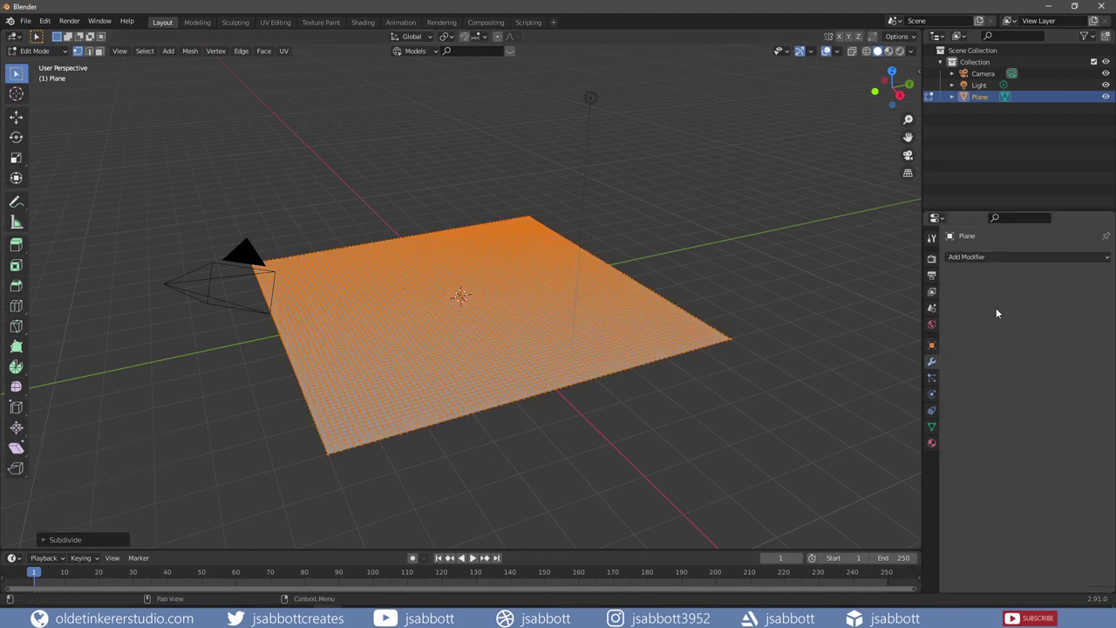
pyautogui.click(1003, 254)
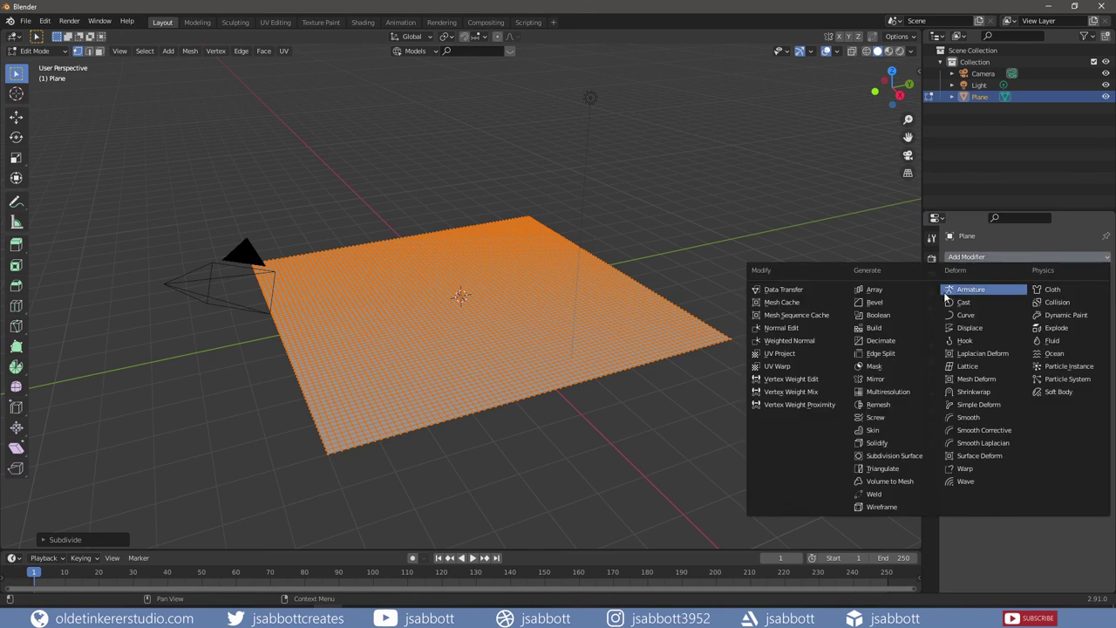
pyautogui.click(976, 330)
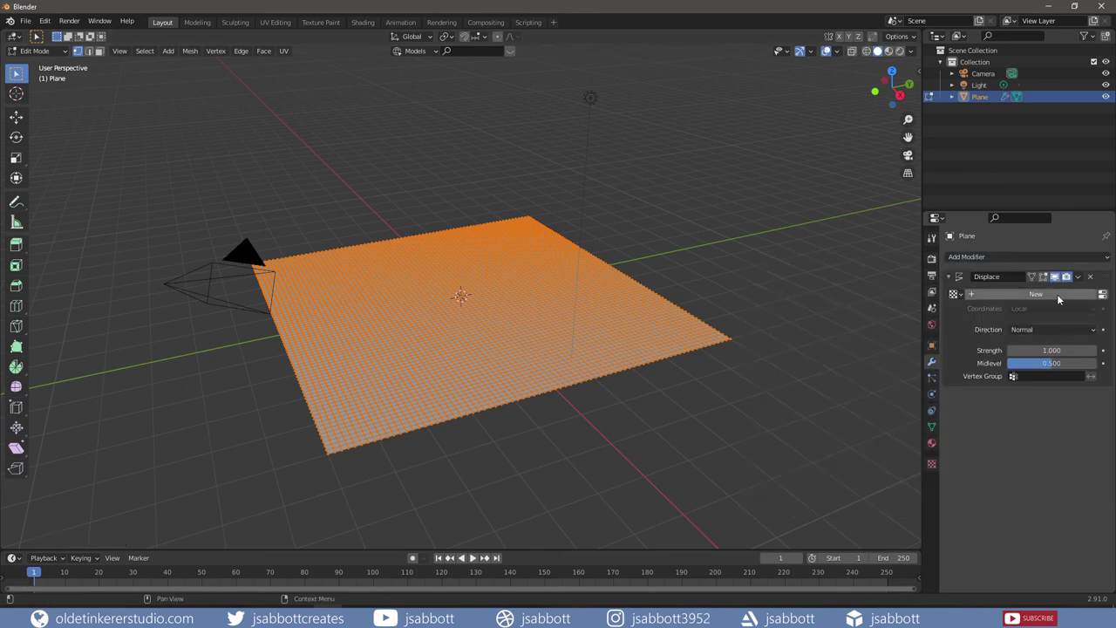
pyautogui.click(932, 466)
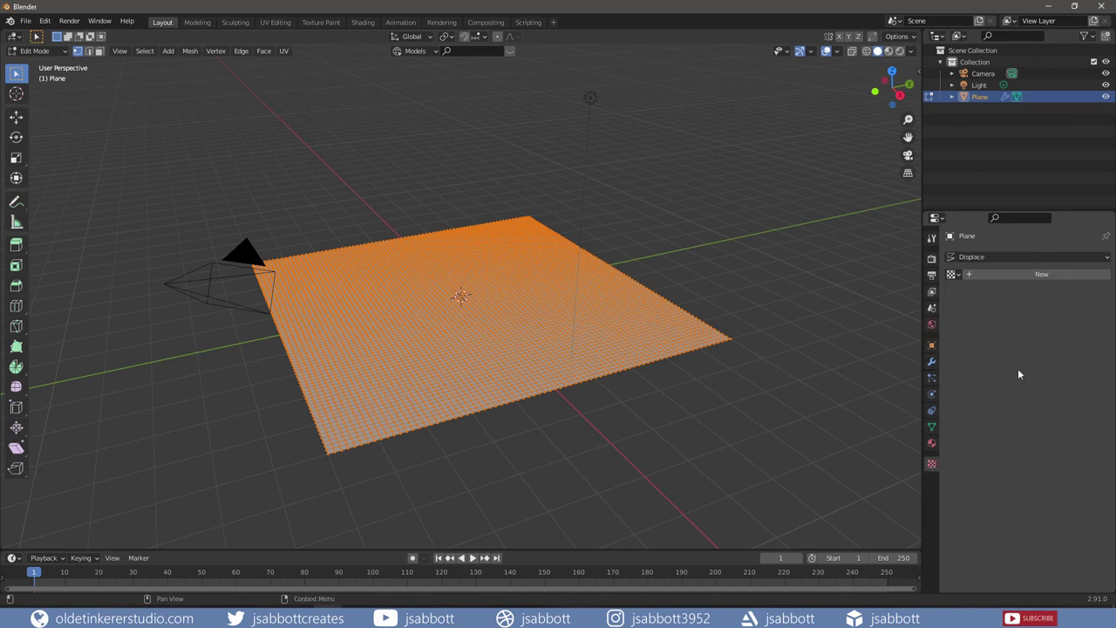
# Create a new texture for the Displace modifier and set its type to Clouds.
pyautogui.click(1010, 271)
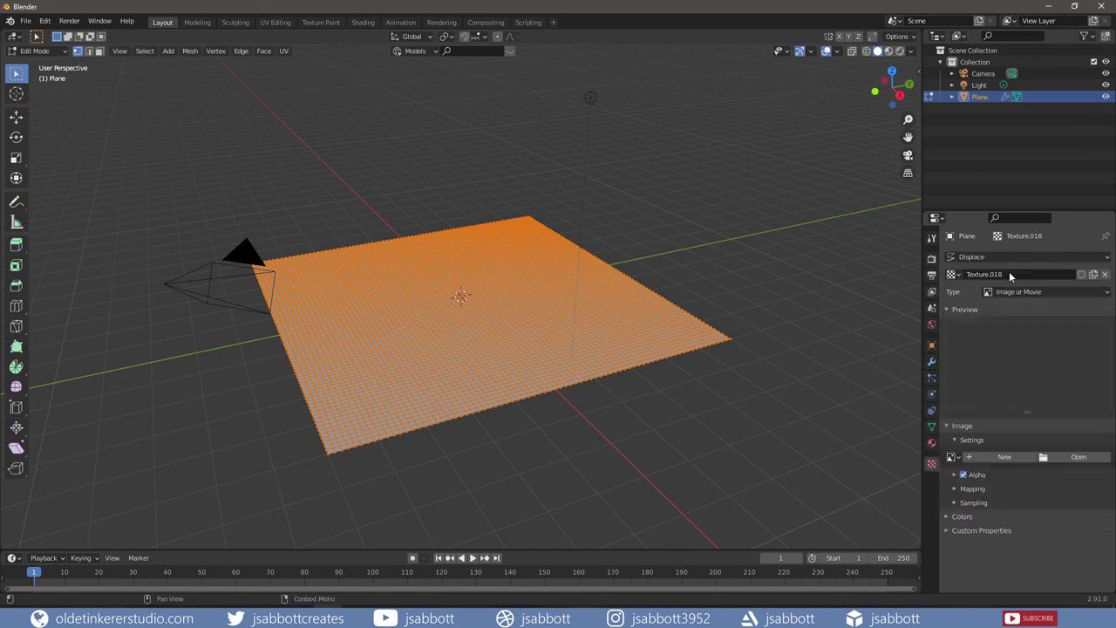
pyautogui.click(1062, 291)
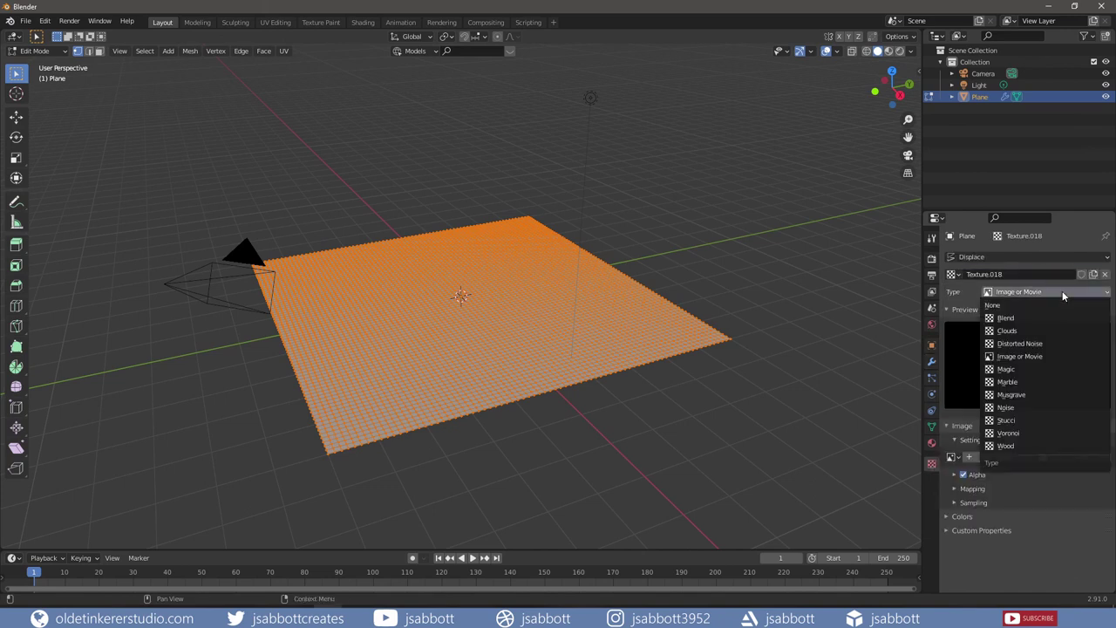
pyautogui.click(1023, 331)
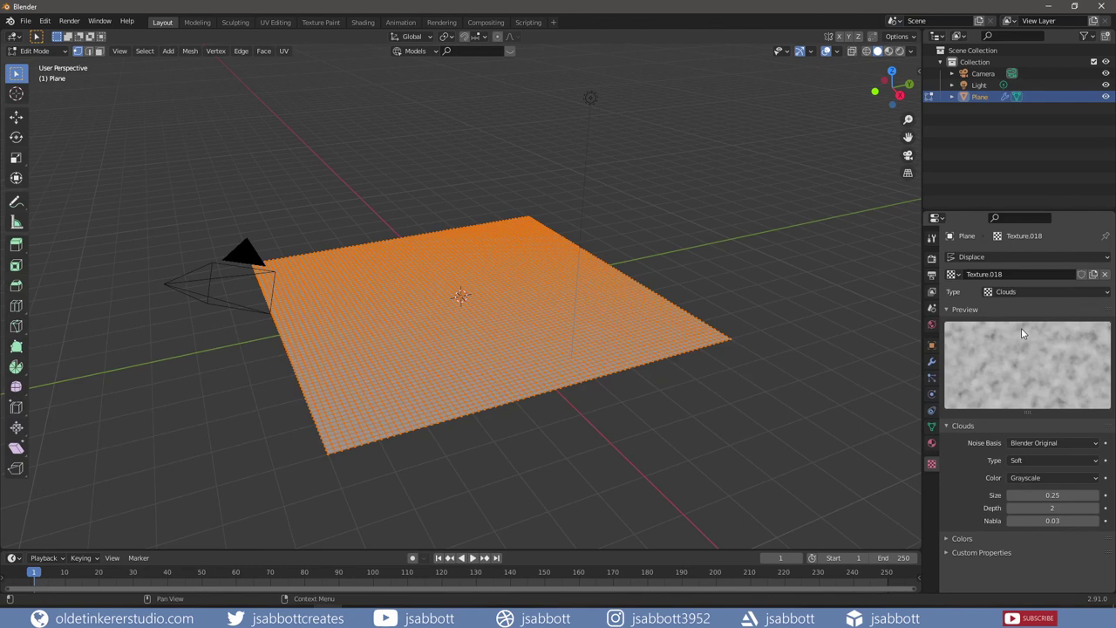
# Return the plane to Object Mode and set the Displace modifier's strength to 0.2.
pyautogui.click(932, 364)
pyautogui.press('Tab')
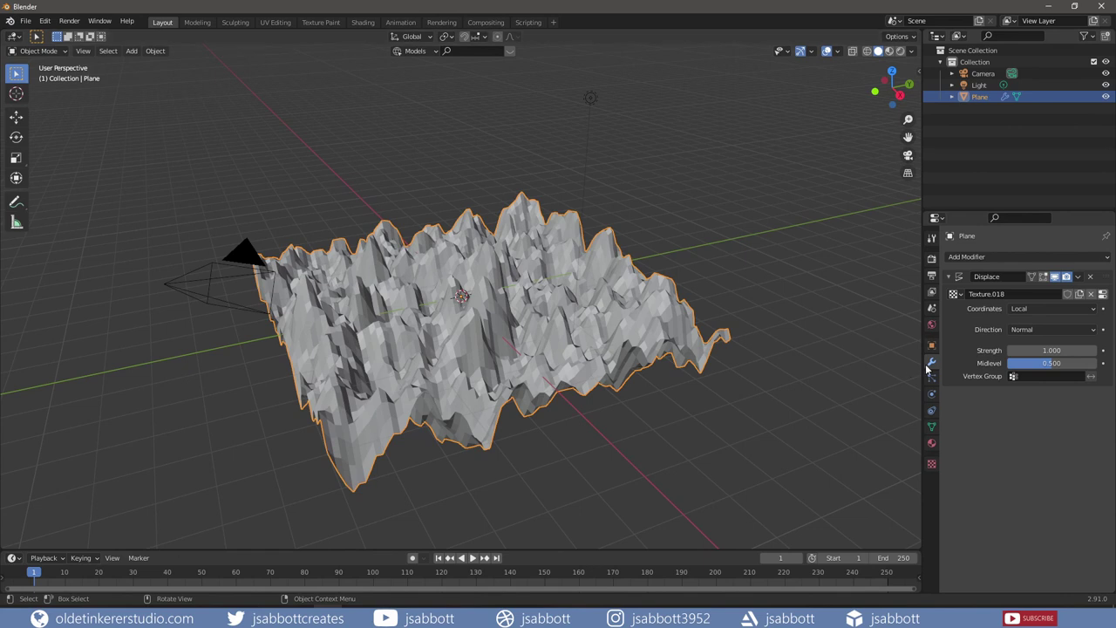
pyautogui.click(1042, 351)
pyautogui.write('1.0')
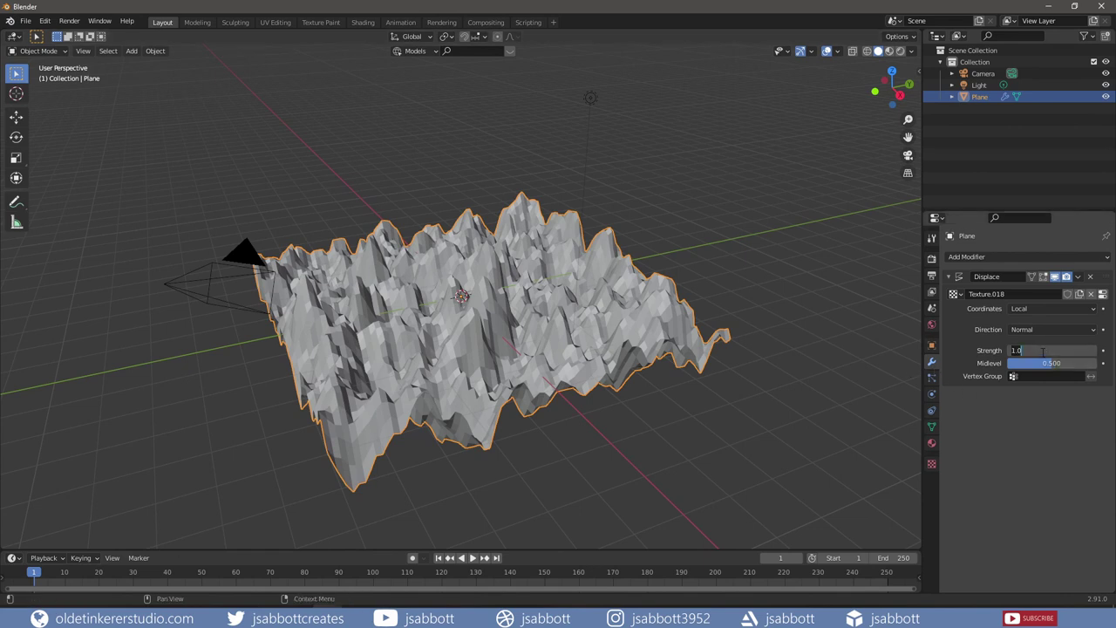
pyautogui.press('Return')
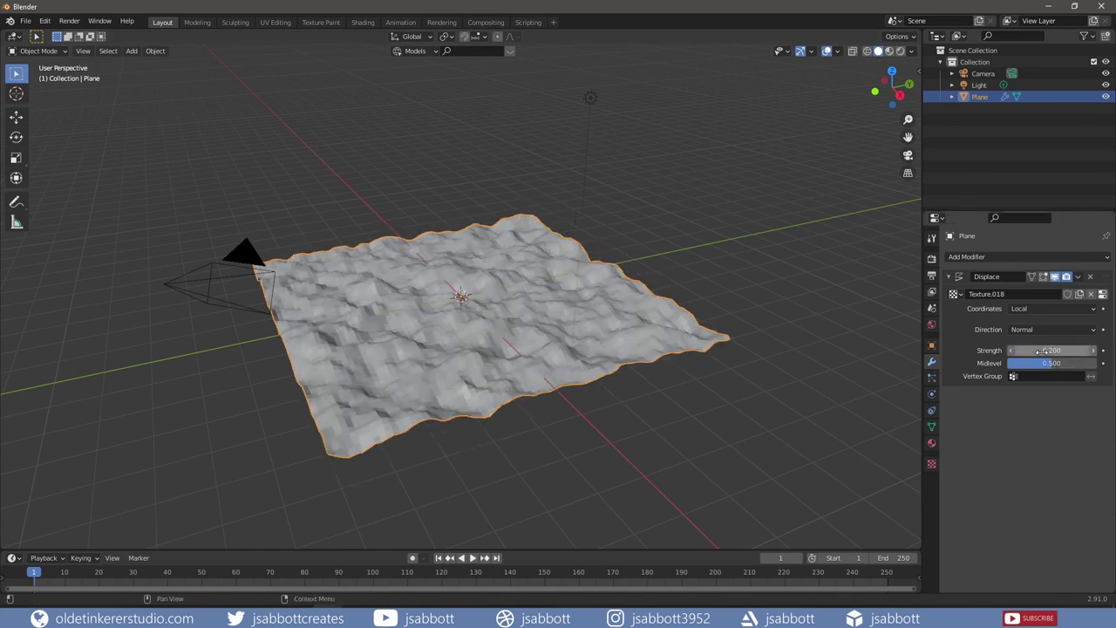
# Give the plane a new material with the exported desert cliffs maps wired into its Principled BSDF, and preview it in rendered shading.
pyautogui.click(363, 22)
pyautogui.click(561, 359)
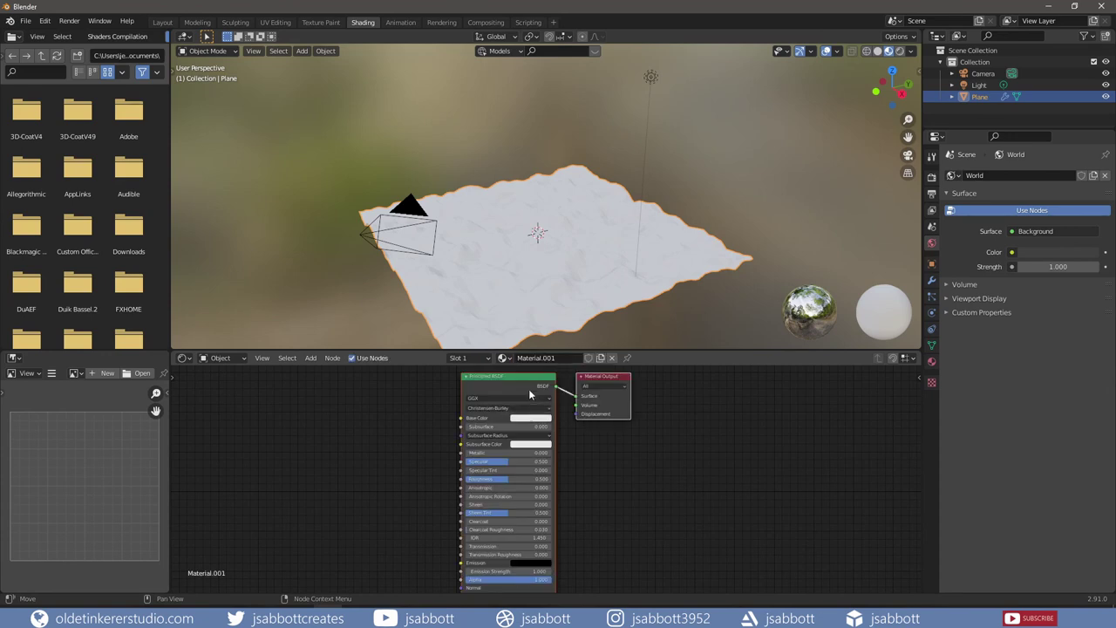
pyautogui.click(506, 376)
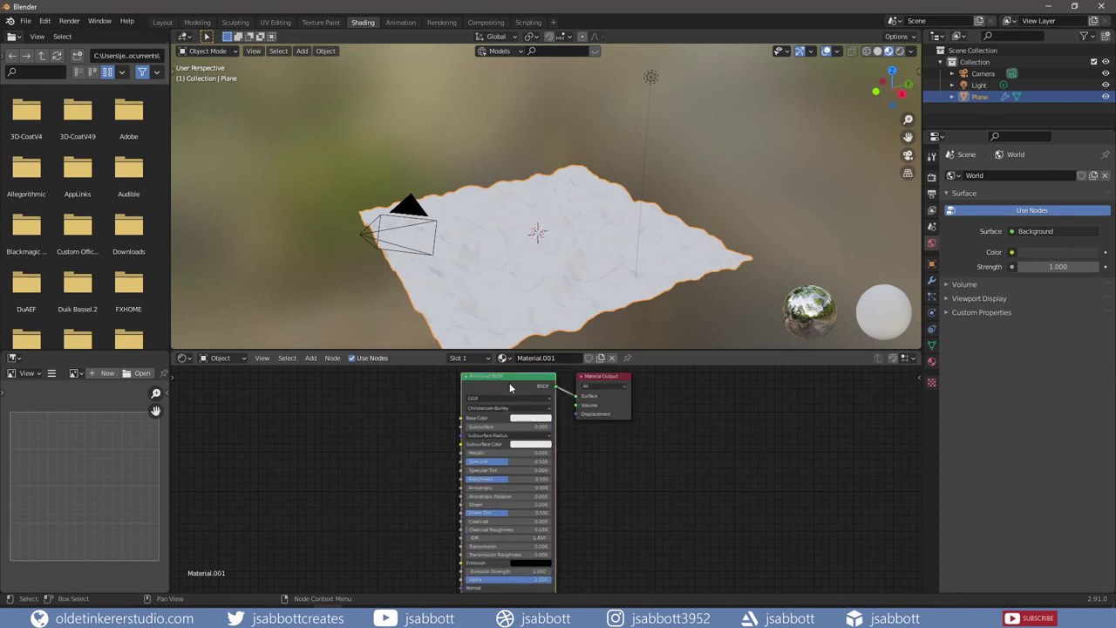
pyautogui.hotkey('ctrl', 'shift')
pyautogui.hotkey('ctrl', 'shift', 't')
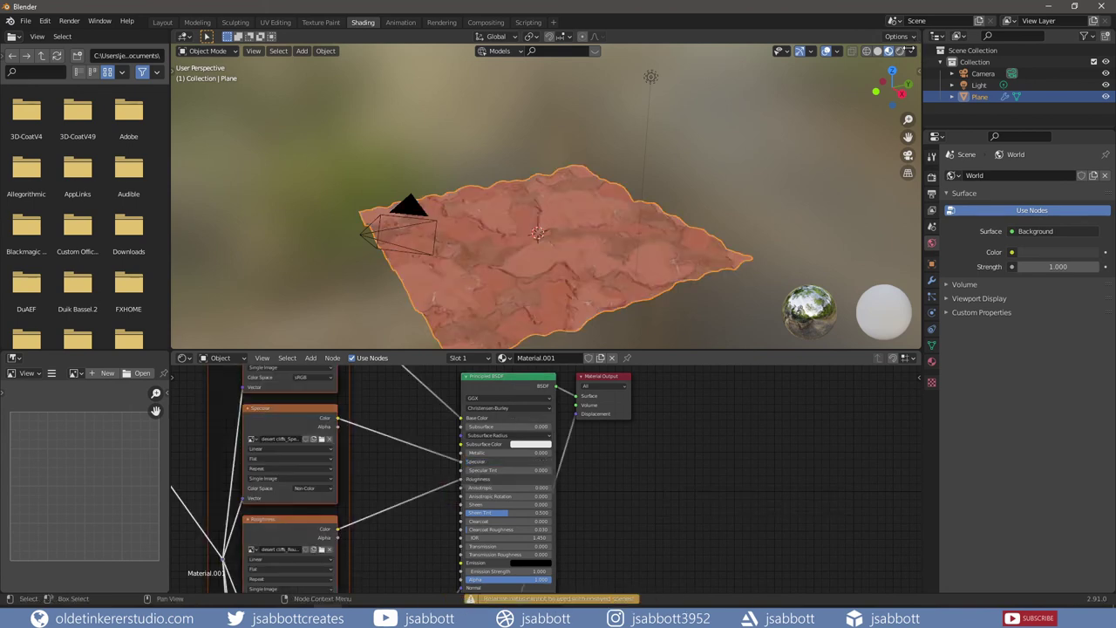
pyautogui.click(900, 51)
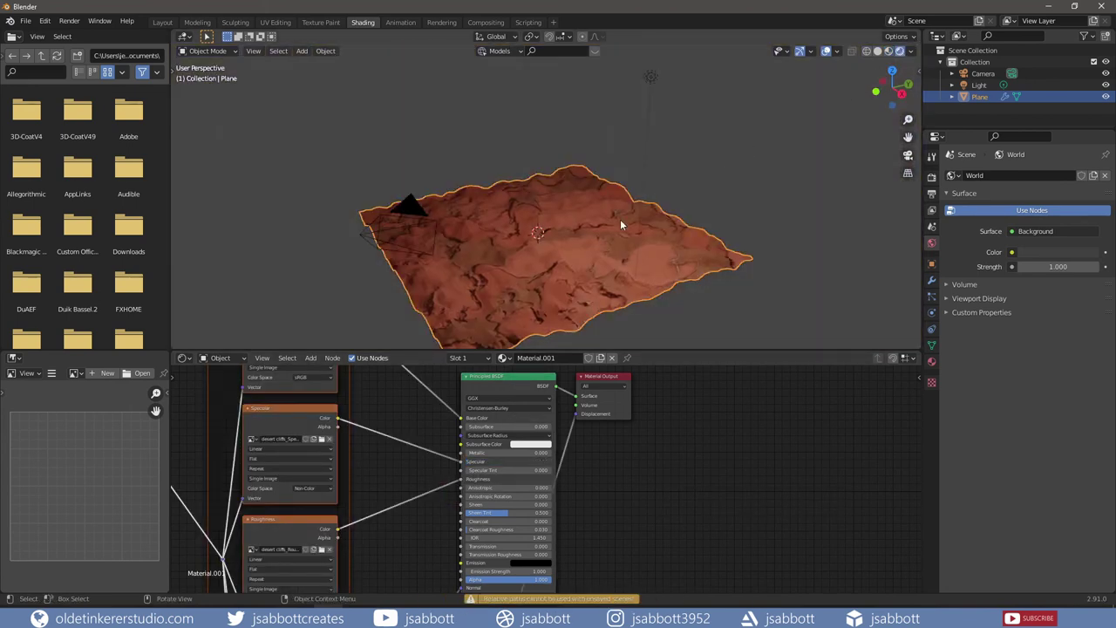
pyautogui.keyDown('shift'); pyautogui.moveTo(620, 219); pyautogui.dragTo(622, 181, button='middle'); pyautogui.keyUp('shift')
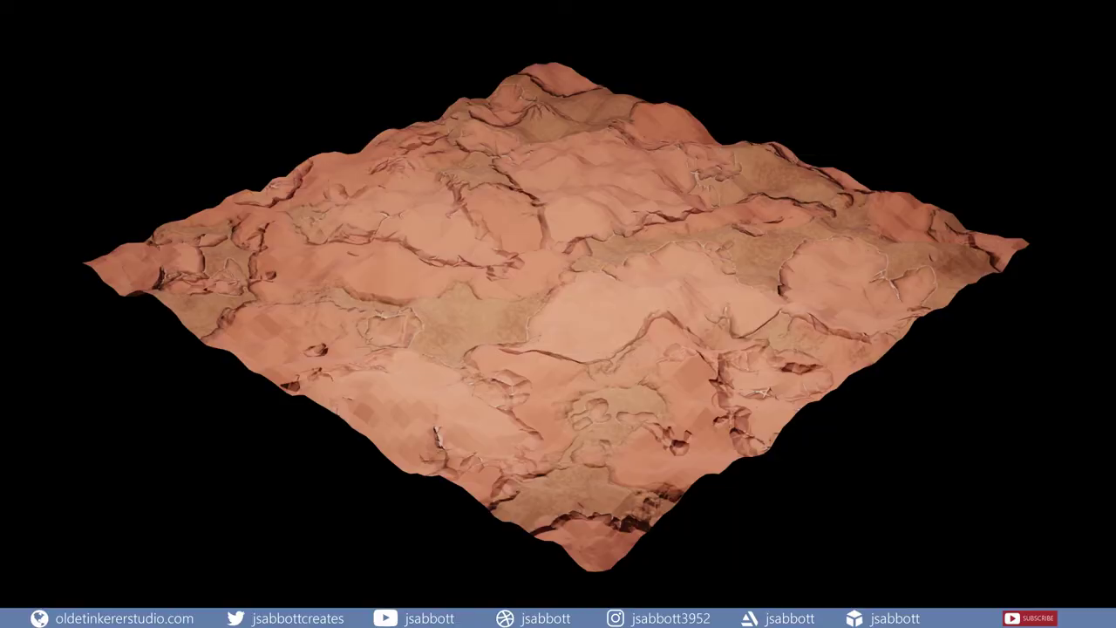